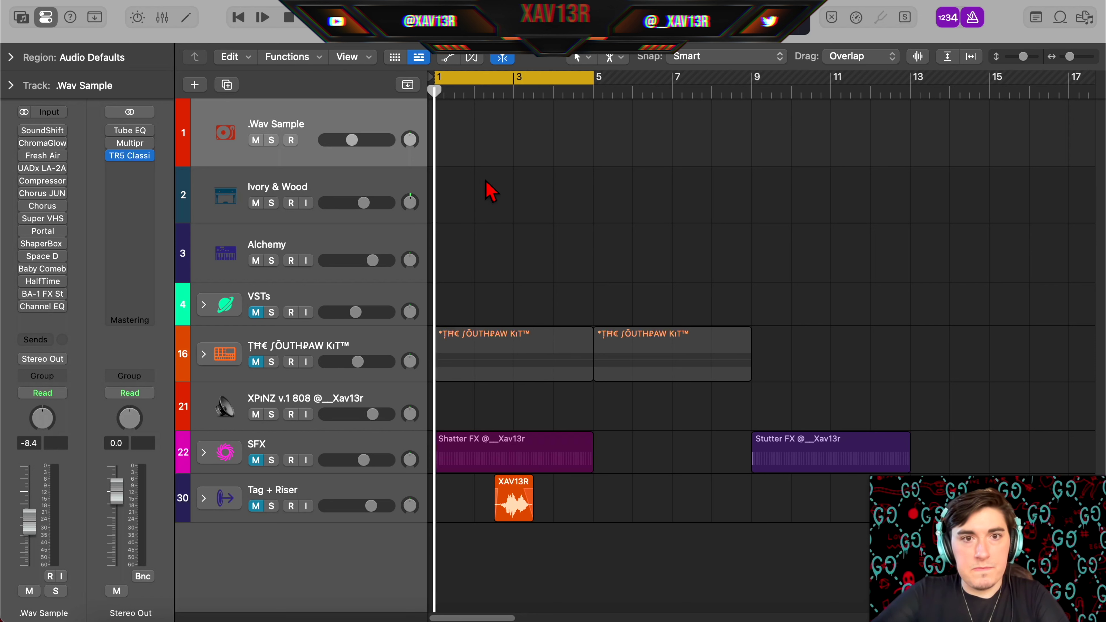
Create a four-bar MIDI region from bar 1 on the Ivory & Wood track and open it for note editing.
double_click(453, 204)
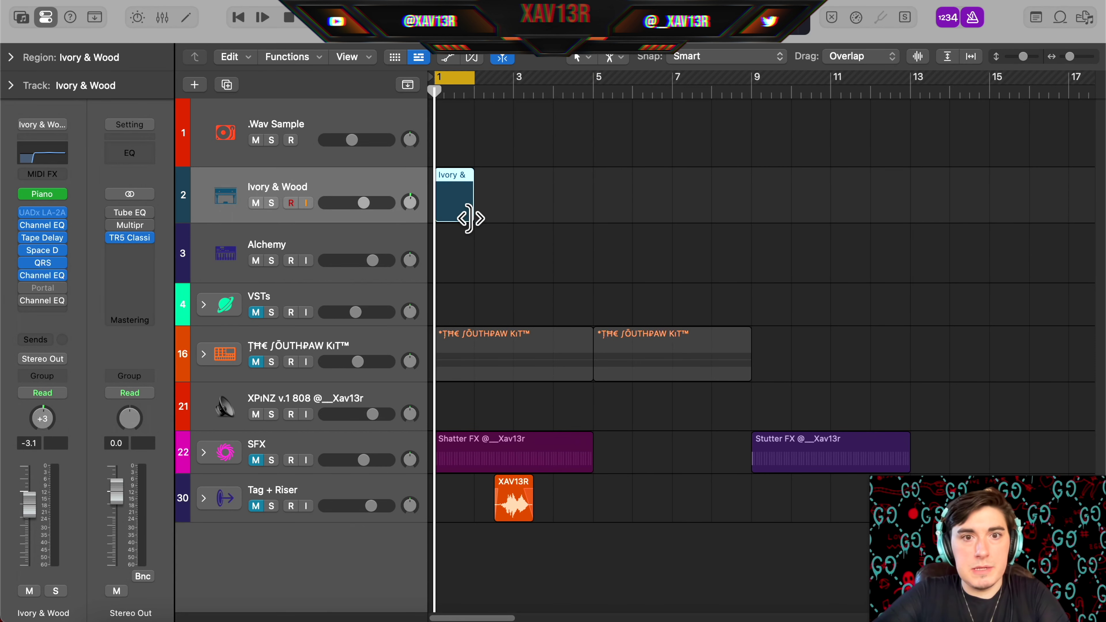
drag(469, 218, 588, 287)
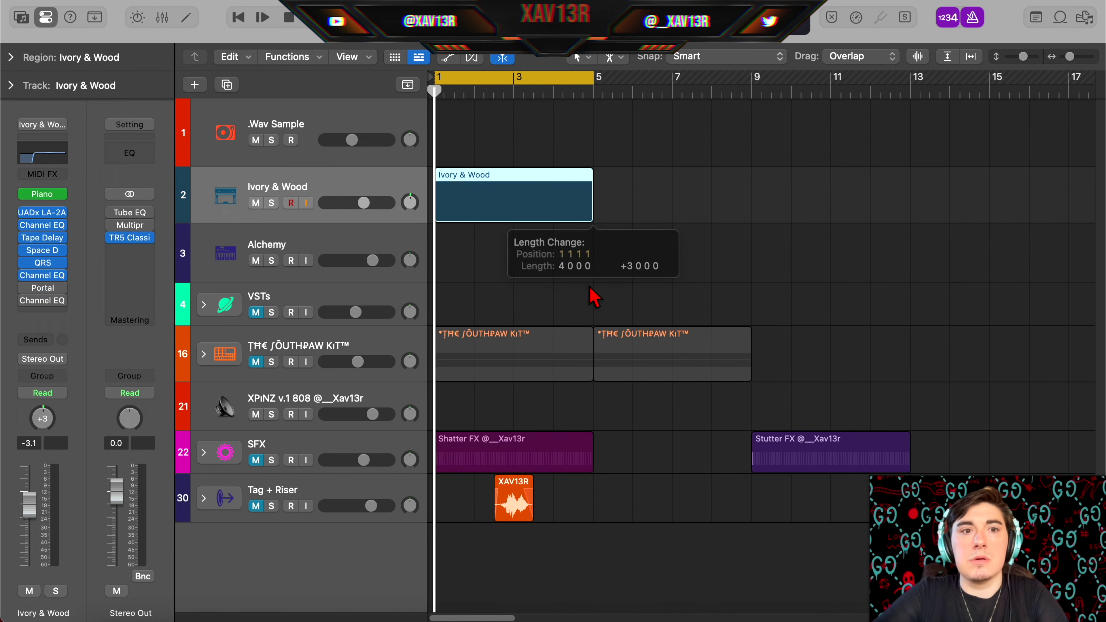
key(p)
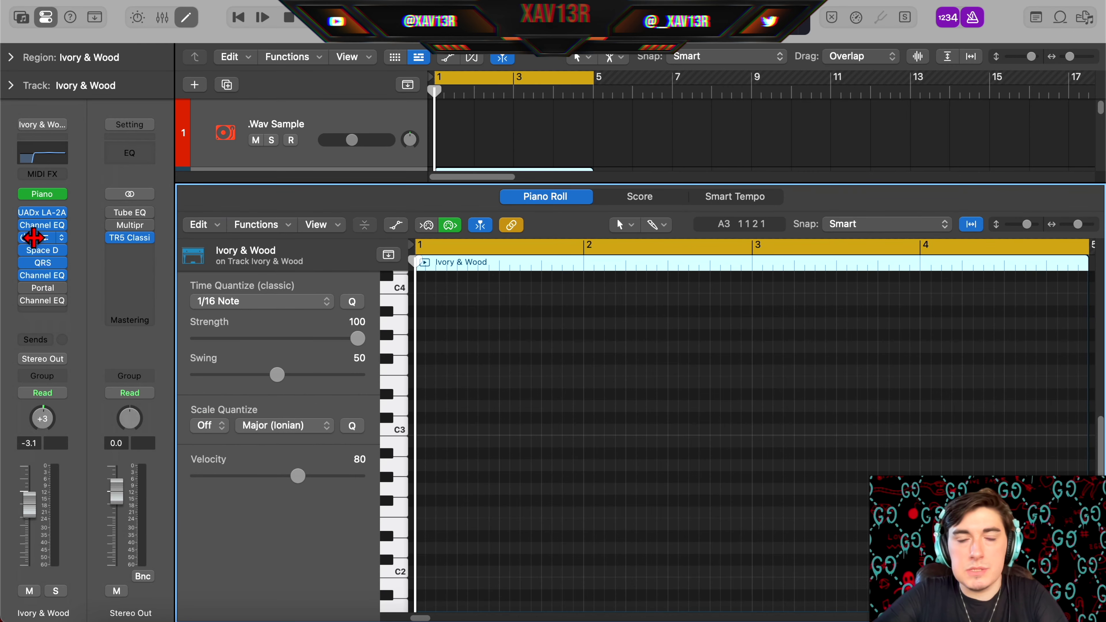
Set the swing to 0 with 1/8 Note quantize and write sustained piano chords across the four bars.
drag(277, 375, 196, 375)
click(426, 382)
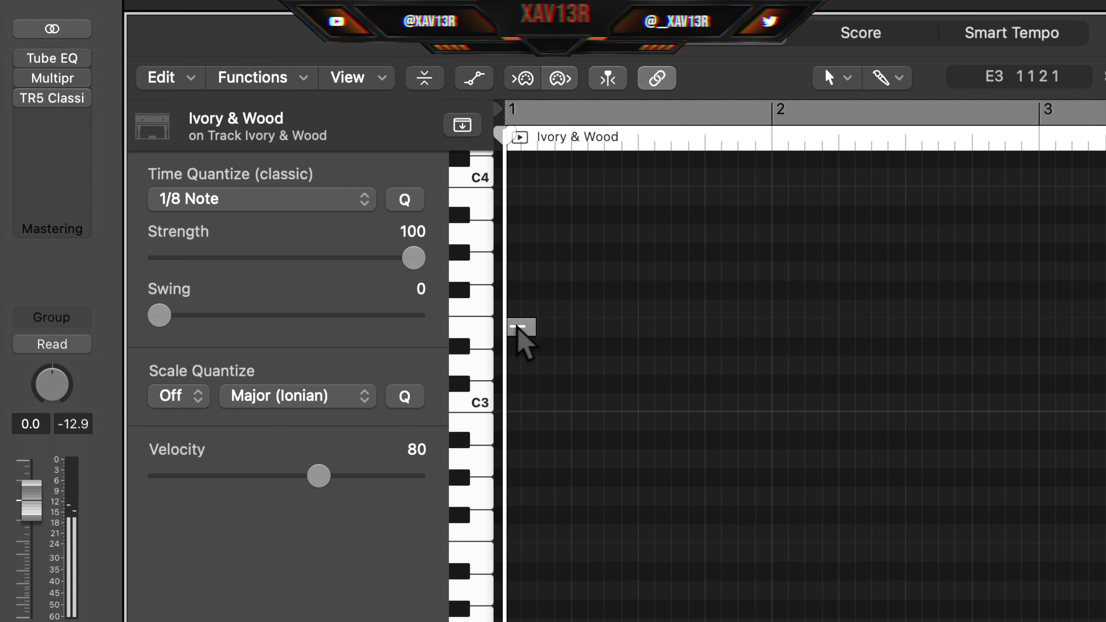
click(425, 299)
scroll(431, 349, up, 5)
click(425, 319)
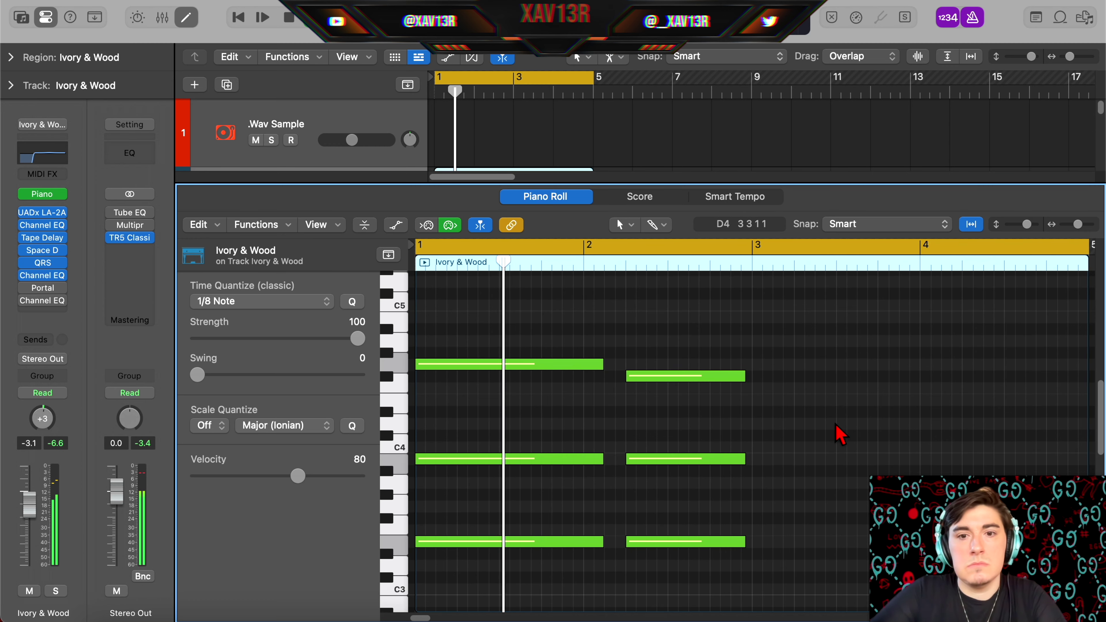
scroll(819, 379, down, 2)
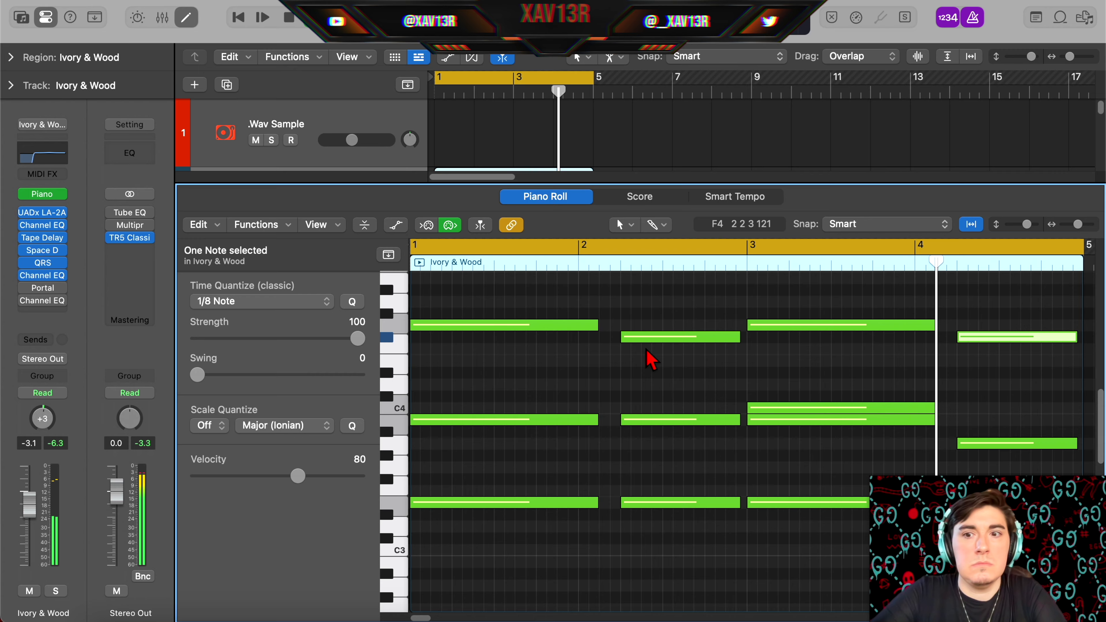
Copy the chord region to bar 5, join both regions into one eight-bar region and open its notes.
key(space)
key(e)
drag(469, 212, 623, 198)
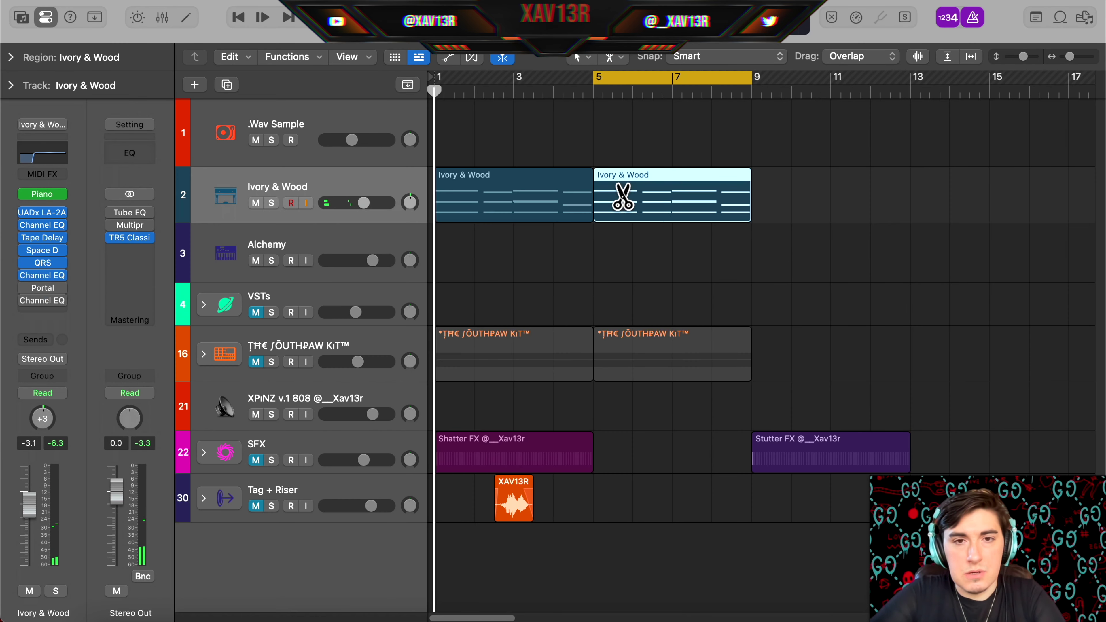
drag(834, 200, 476, 195)
double_click(505, 196)
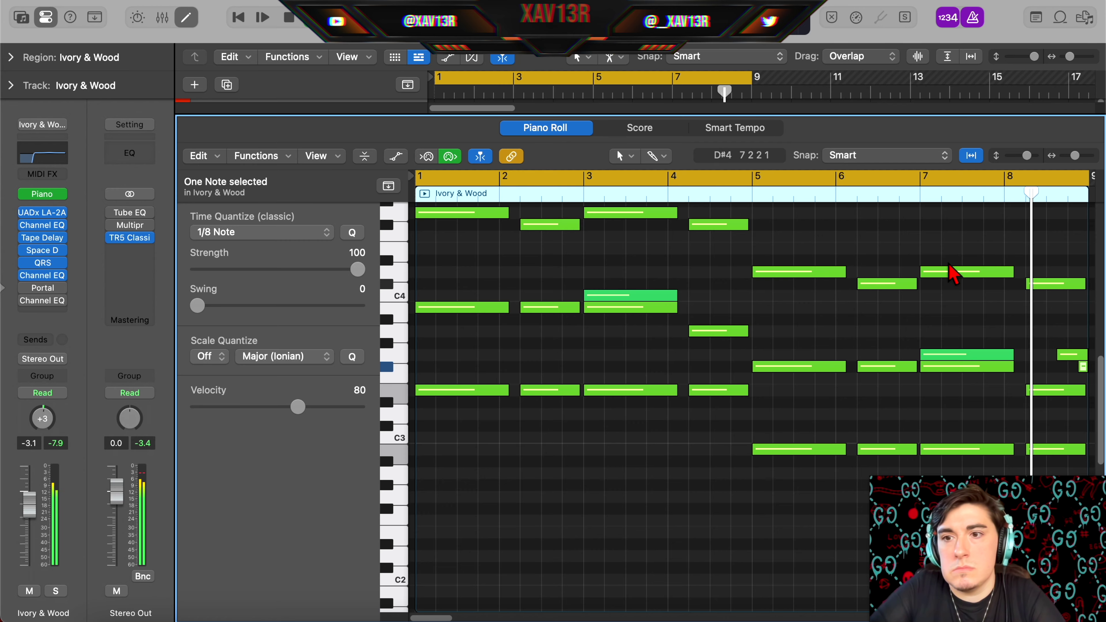
Copy the eight lowest chord notes two octaves down as a bass line with velocity 96.
scroll(1001, 348, down, 2)
click(1058, 401)
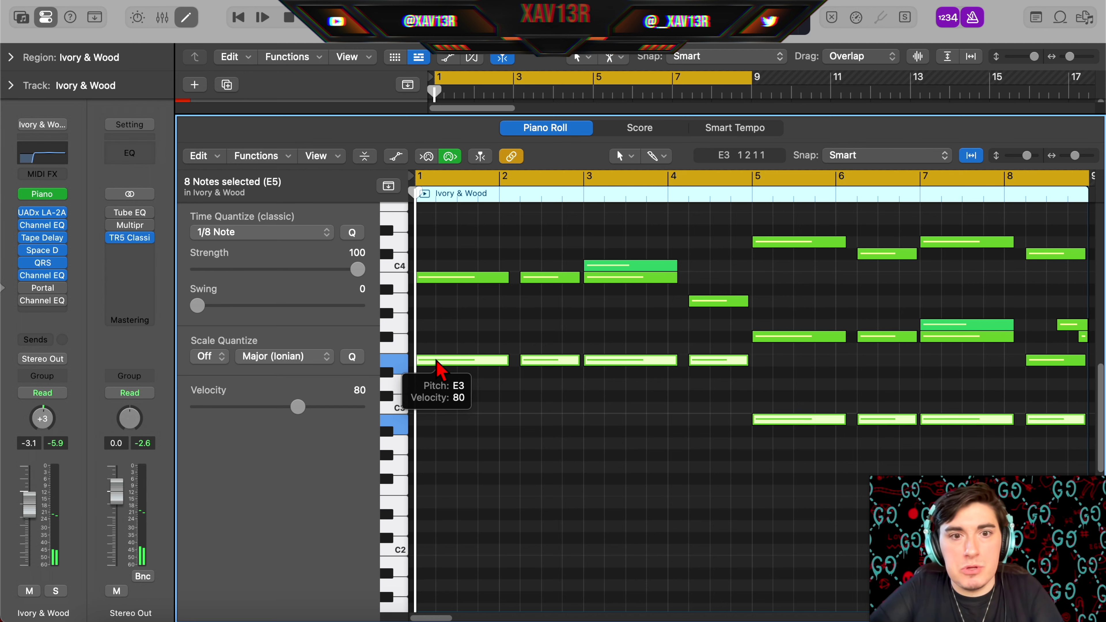
key(space)
scroll(492, 357, down, 6)
scroll(549, 344, up, 3)
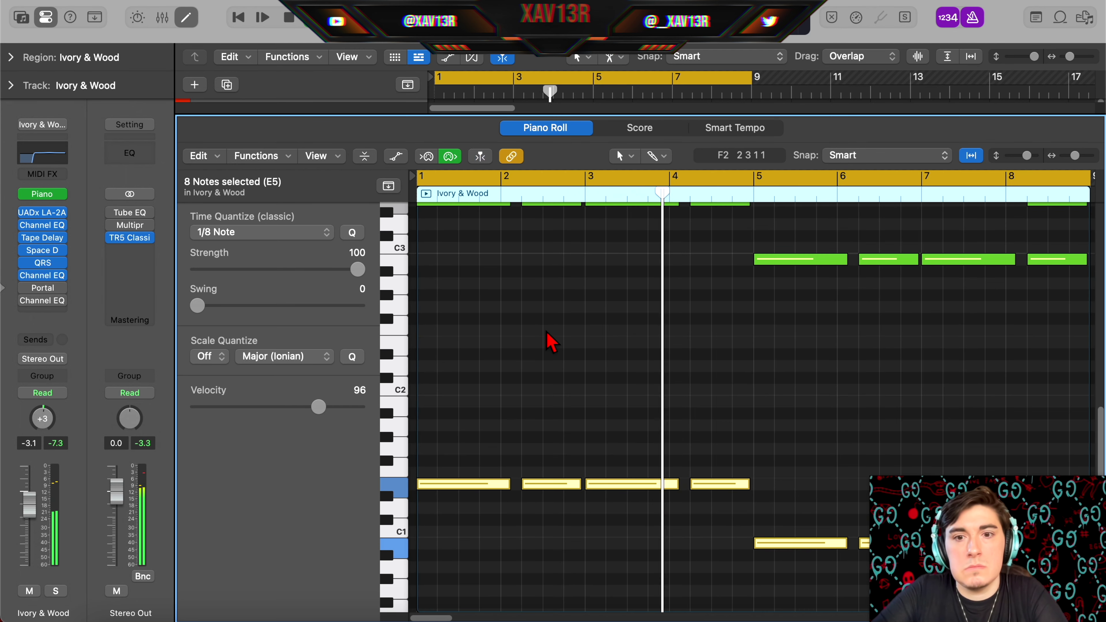
Add short connecting bass notes just below C2, including at the ends of bars 2 and 4, and close the note editor.
scroll(549, 341, down, 5)
scroll(548, 342, up, 8)
key(space)
click(588, 497)
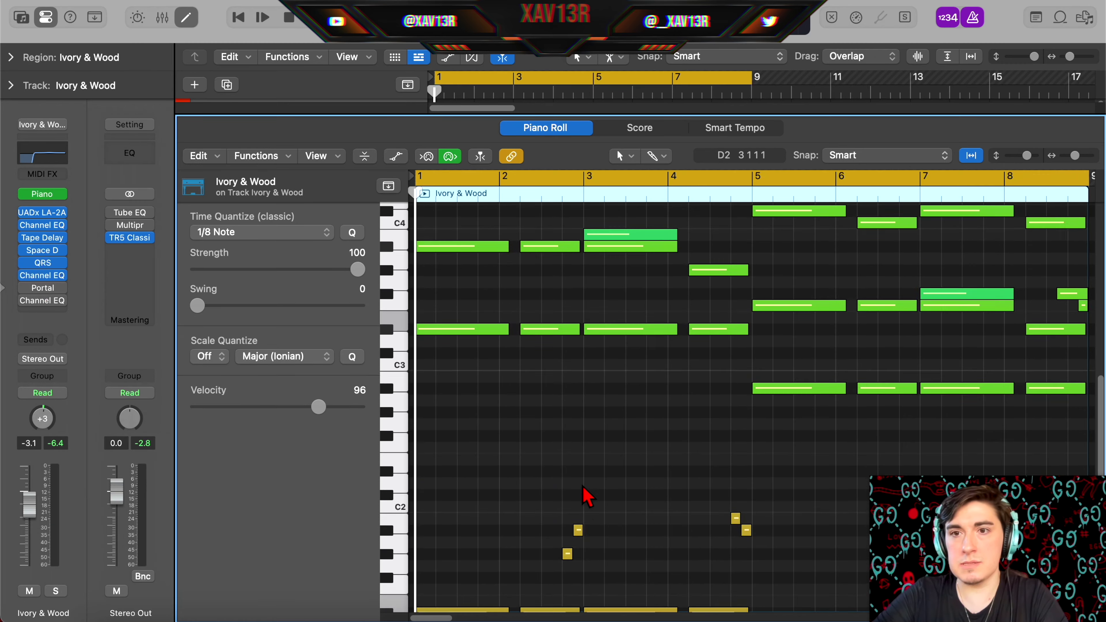
scroll(588, 497, up, 3)
key(p)
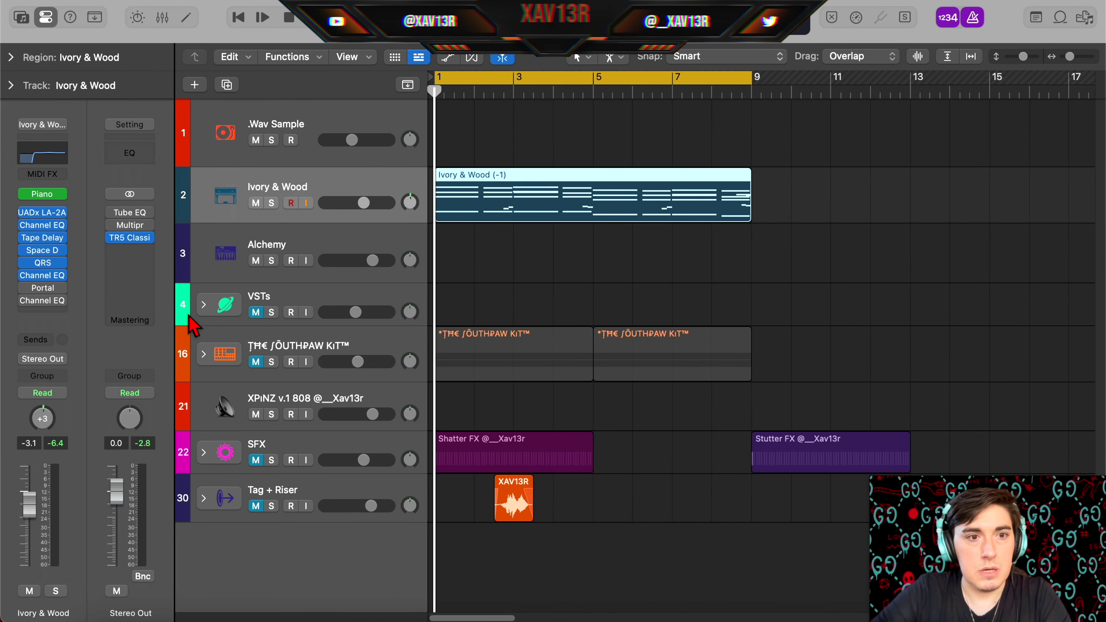
Move the Ivory & Wood chord region to a soloed Mellotron V track and audition its notes.
click(204, 305)
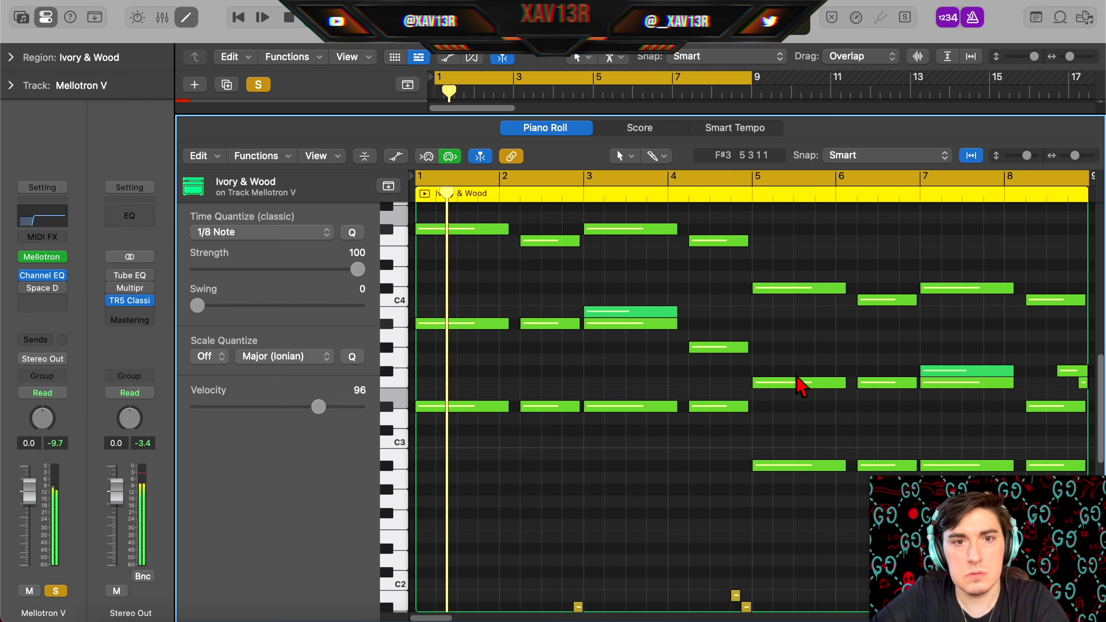
scroll(797, 387, down, 1)
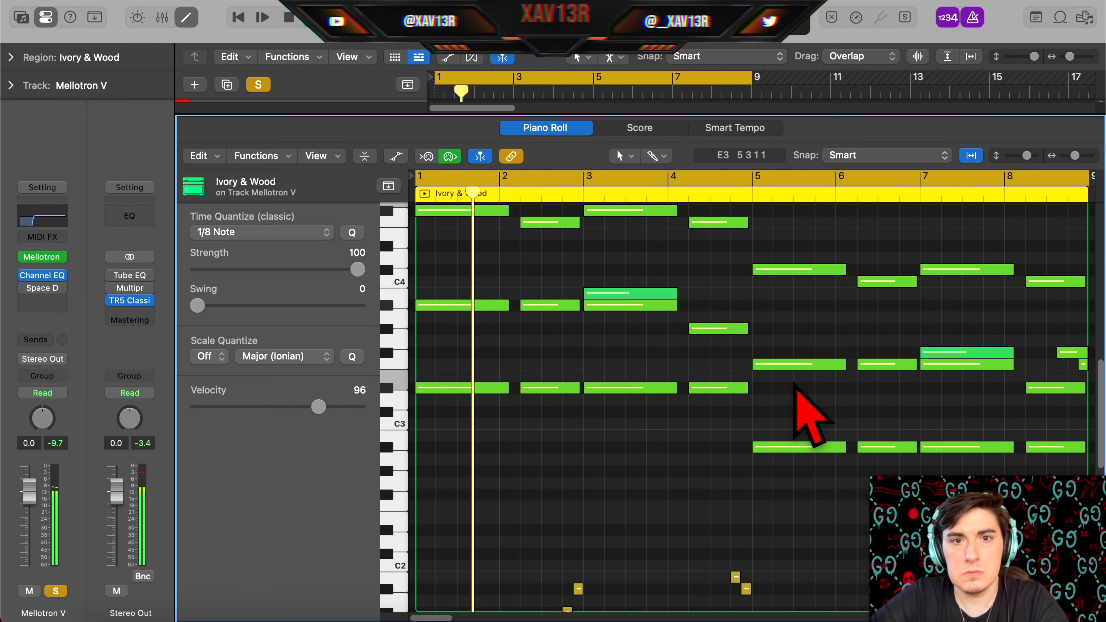
scroll(690, 468, down, 5)
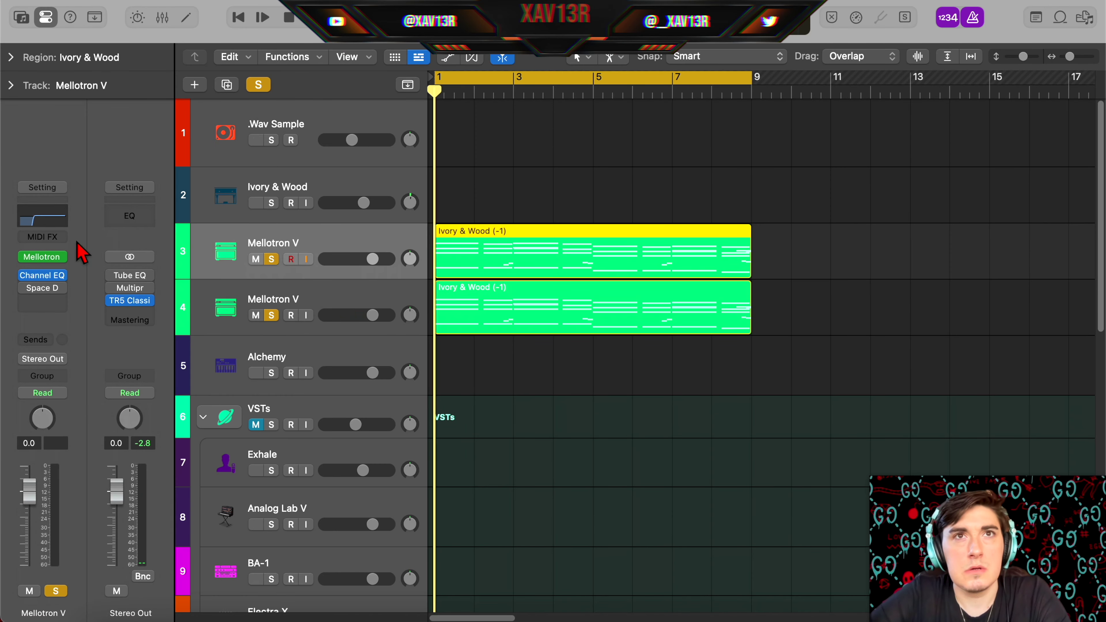
Duplicate the Mellotron V track to get an empty third layer and turn off all solos.
click(272, 316)
key(super+d)
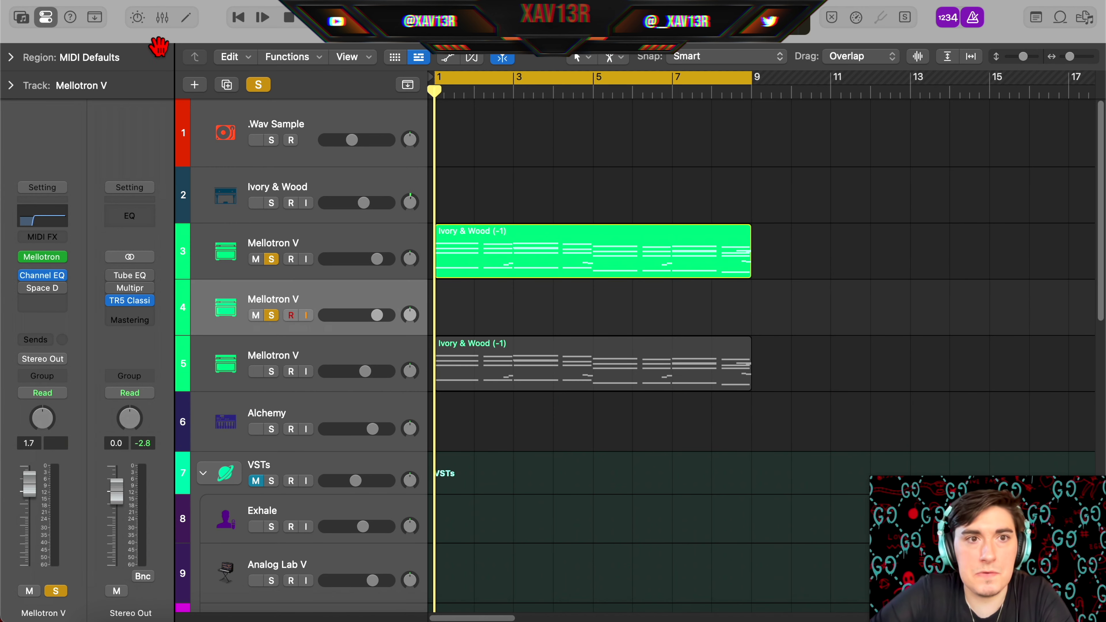
click(259, 86)
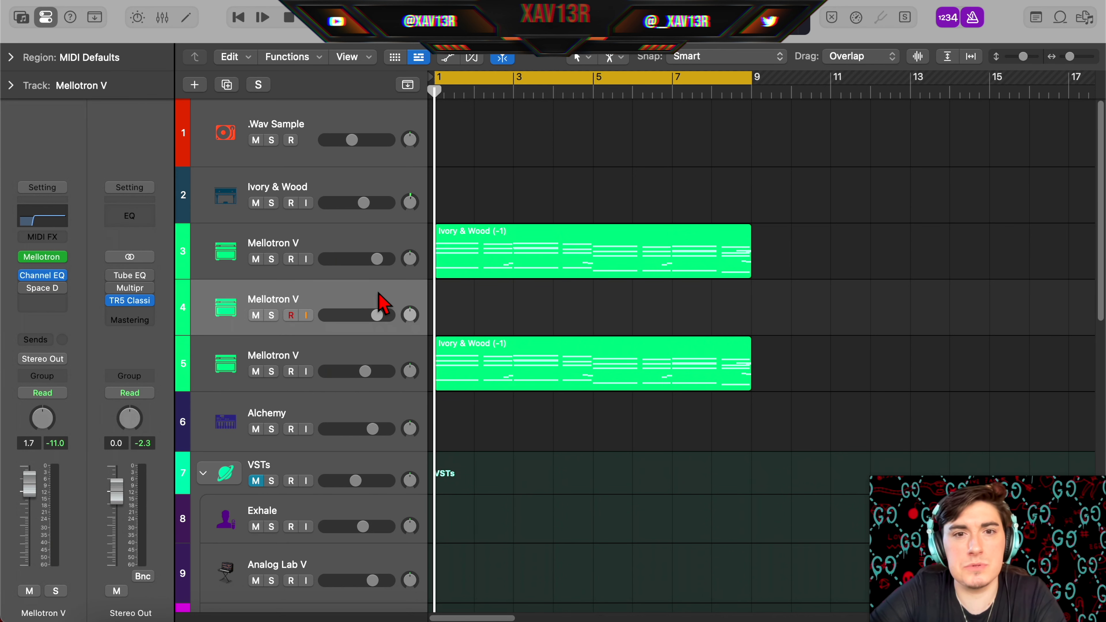
Record a single-note melody from bar 1 on the empty Mellotron V track using Musical Typing.
key(super+k)
key(r)
key(e)
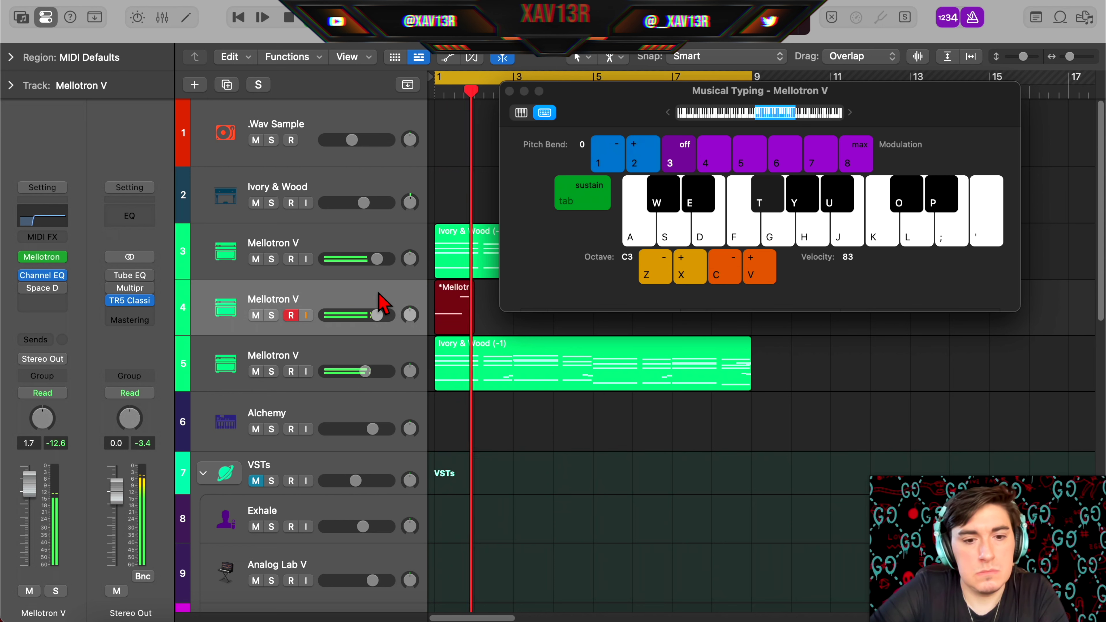
key(f)
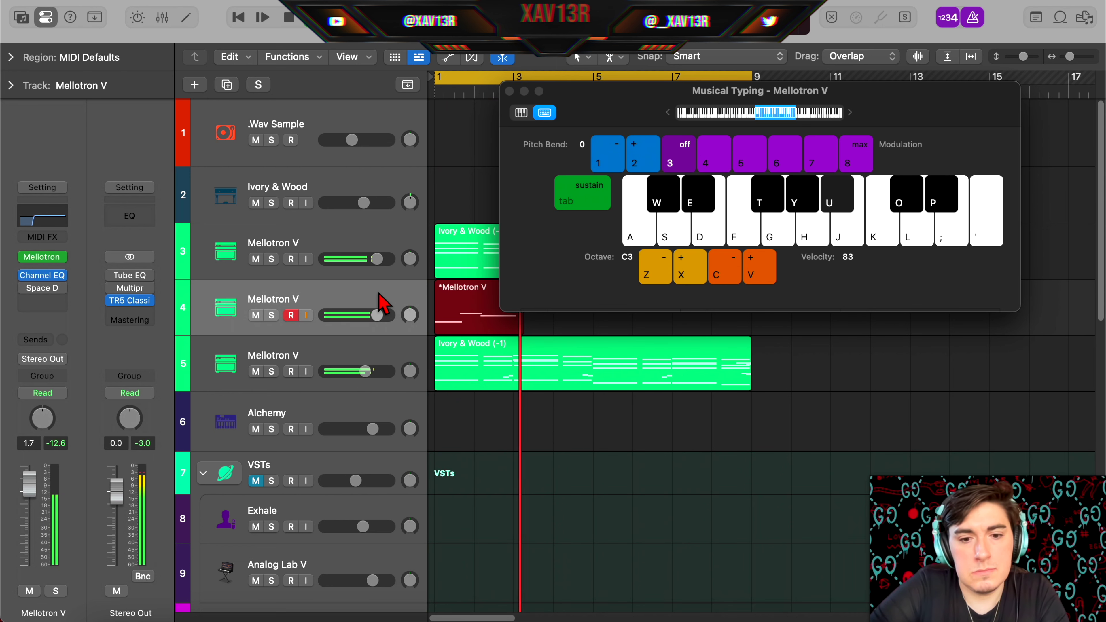
key(y)
key(f)
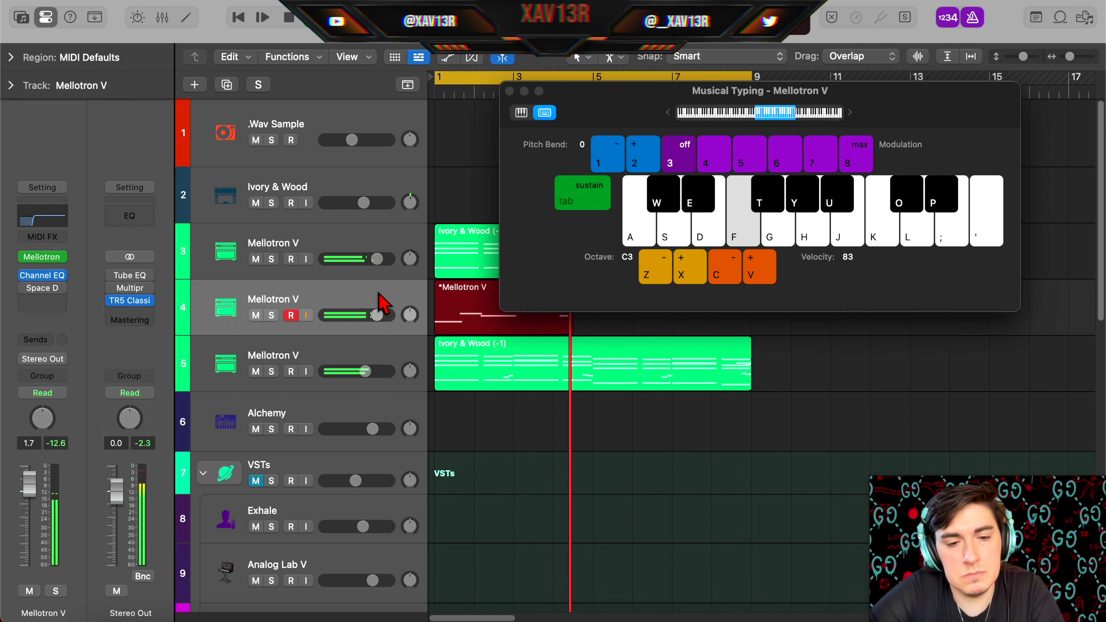
key(space)
key(super+k)
Apply a MIDI Transform to all notes of the melody on the Flute track.
key(p)
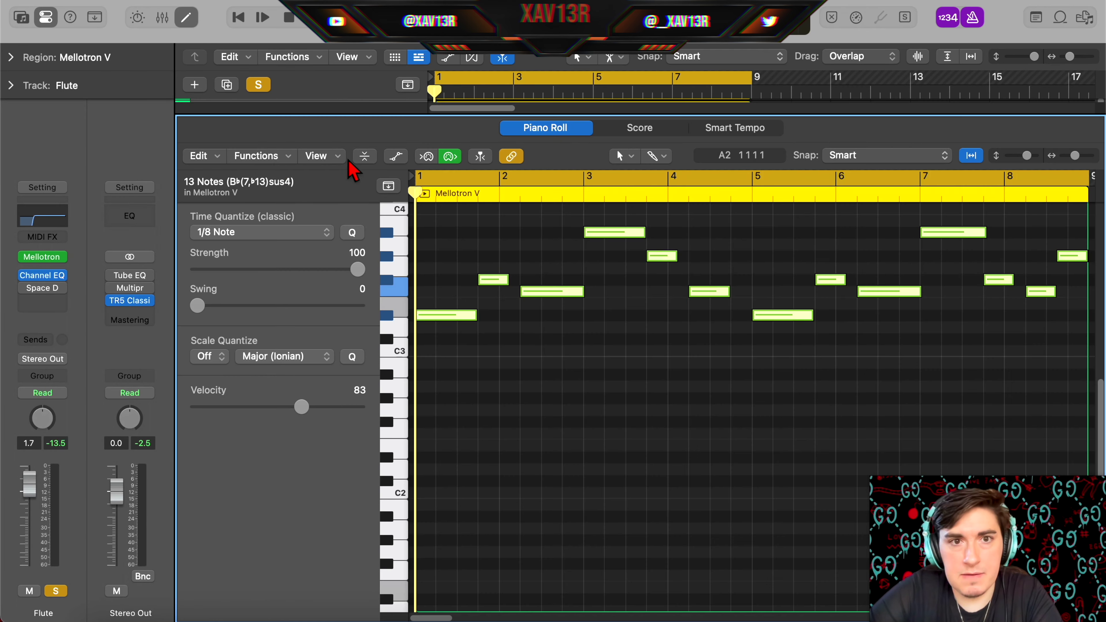
click(270, 158)
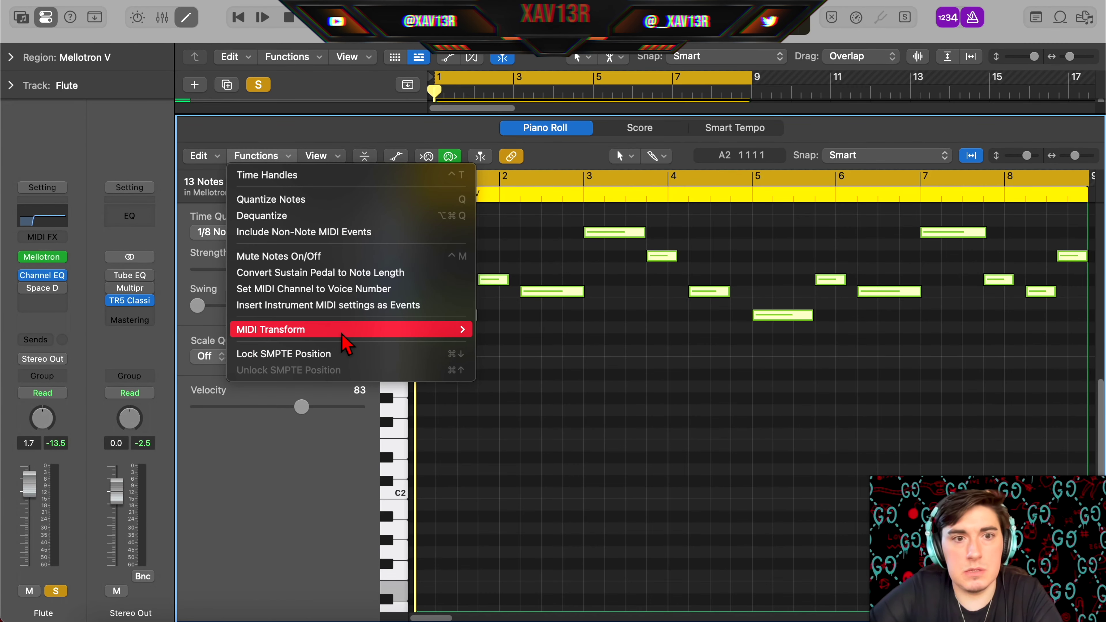
mouse_move(339, 330)
click(593, 363)
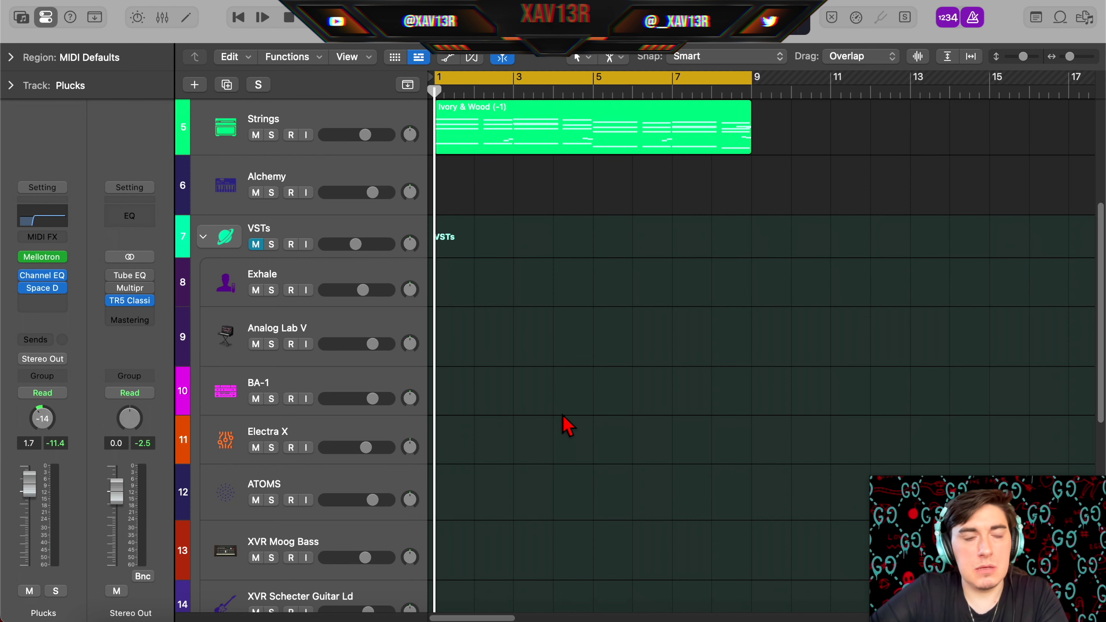
Move the XVR Bells track out of the VSTs stack to directly below the Strings track.
scroll(566, 425, down, 5)
click(328, 514)
drag(329, 514, 580, 383)
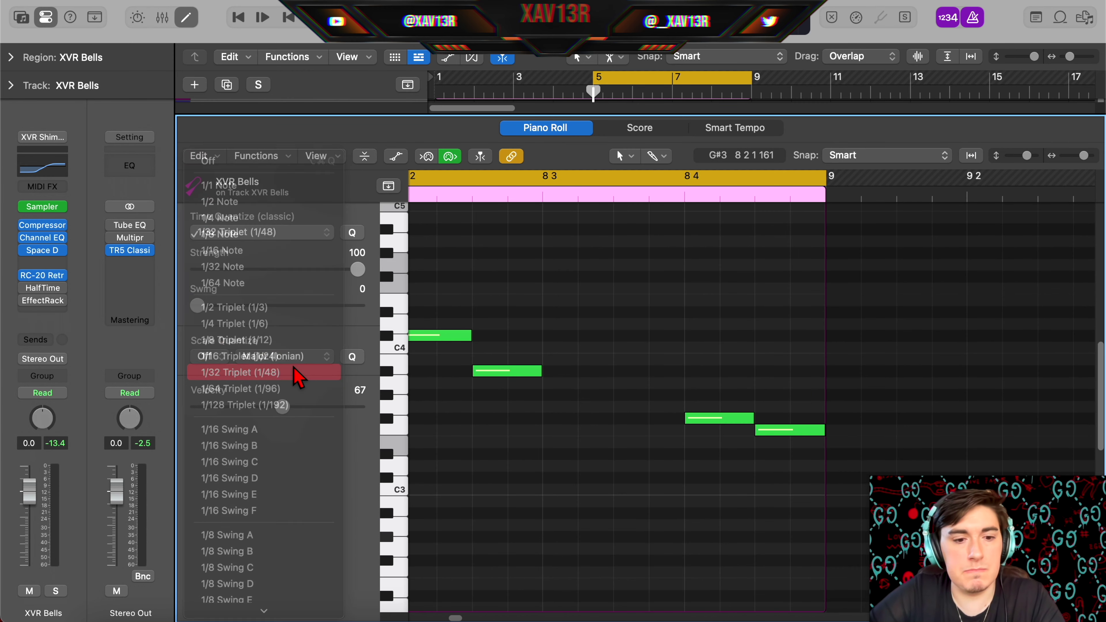
Paint a short low-velocity note roll near the end of bar 8 in the XVR Bells region, using a 1/32 Triplet quantize grid.
click(261, 371)
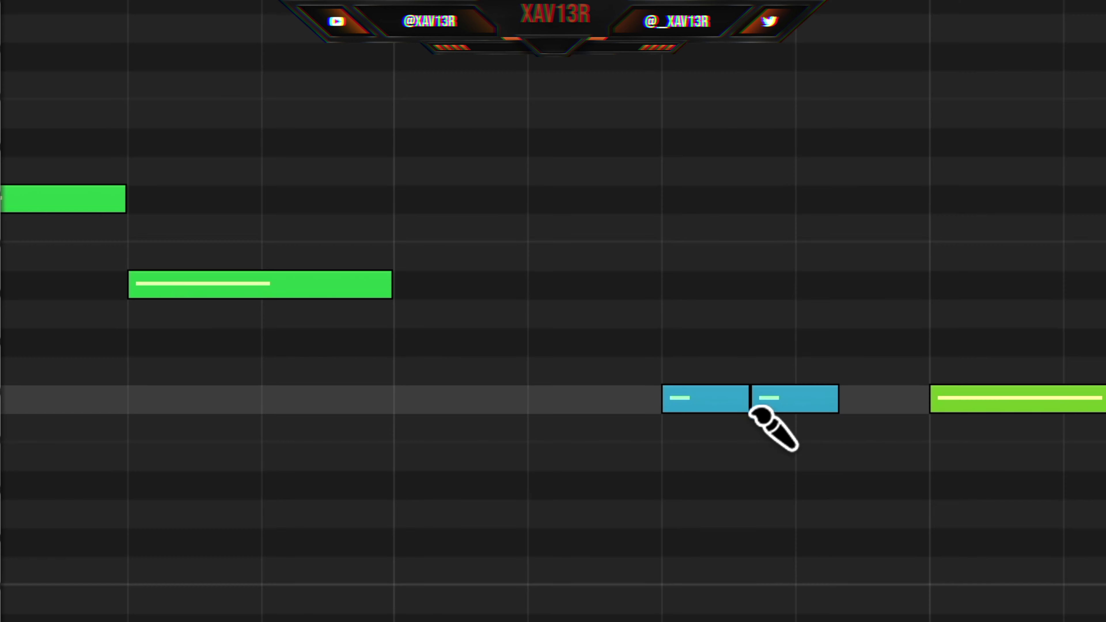
click(762, 398)
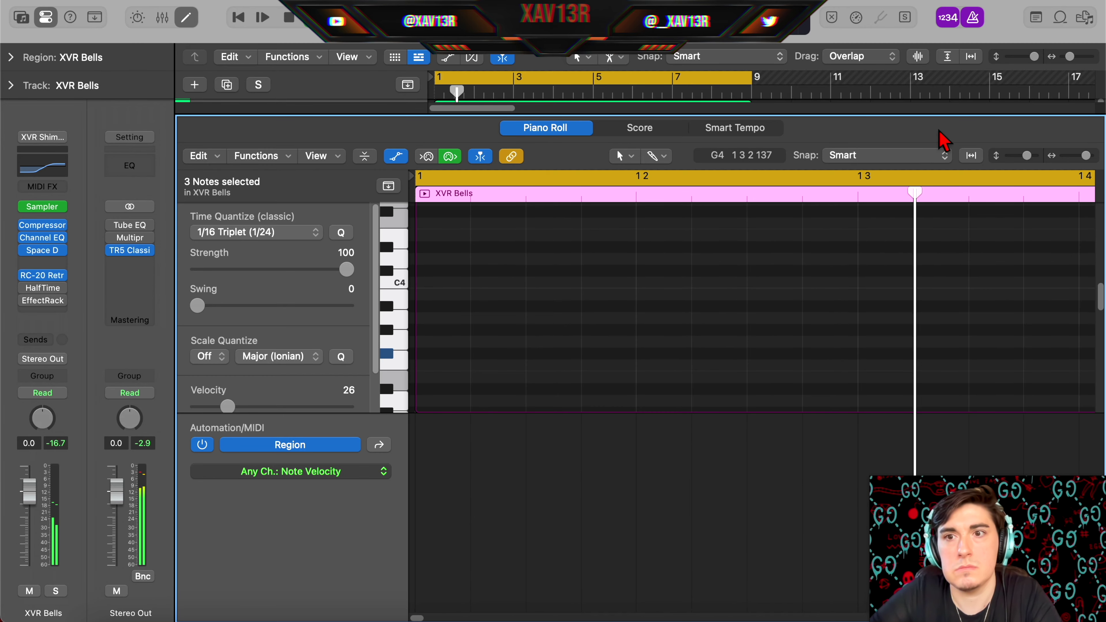
key(a)
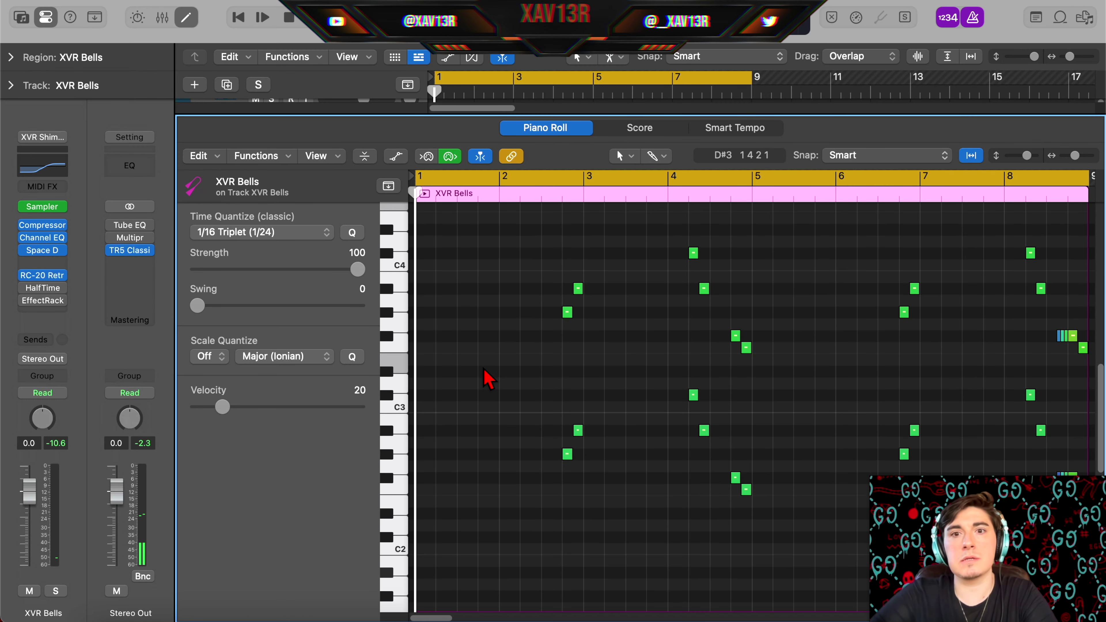
key(p)
click(597, 218)
scroll(586, 220, down, 10)
scroll(584, 220, up, 10)
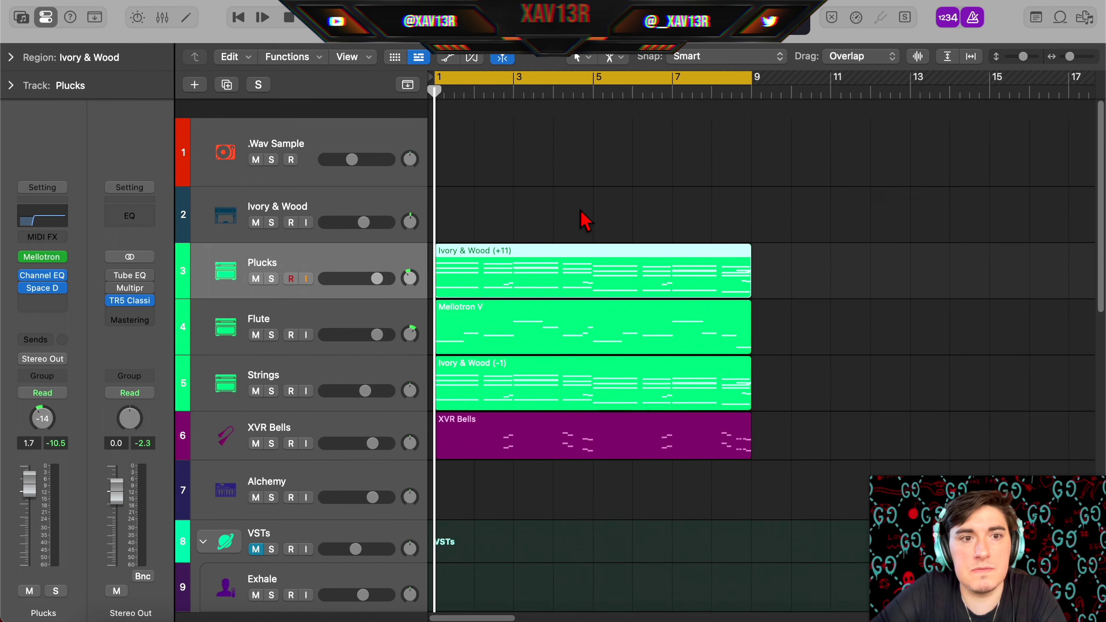
scroll(583, 220, down, 2)
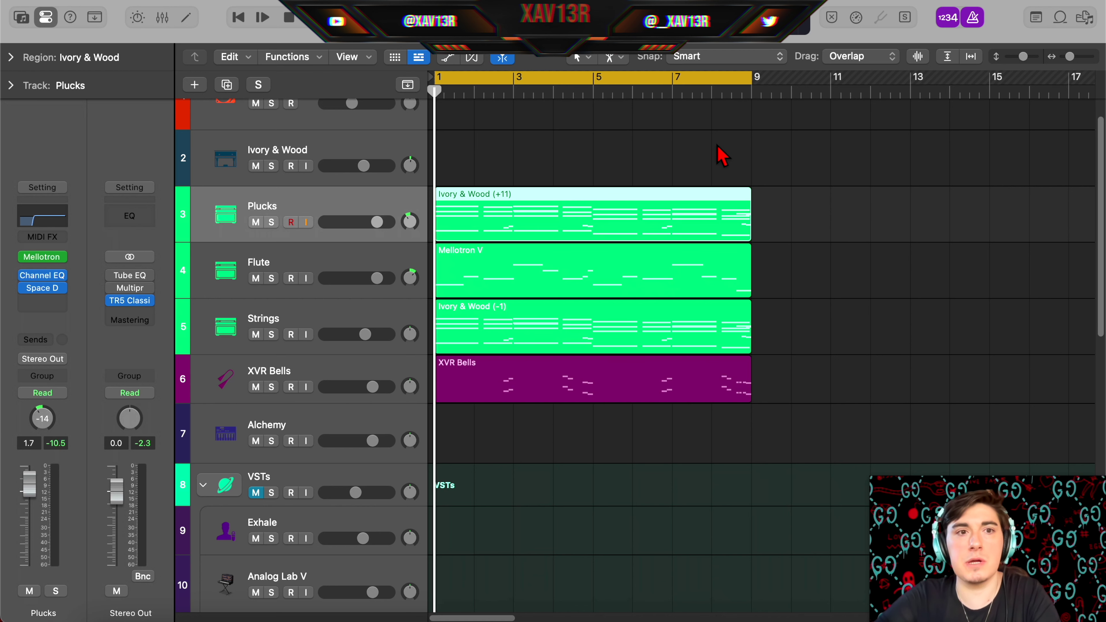
click(711, 153)
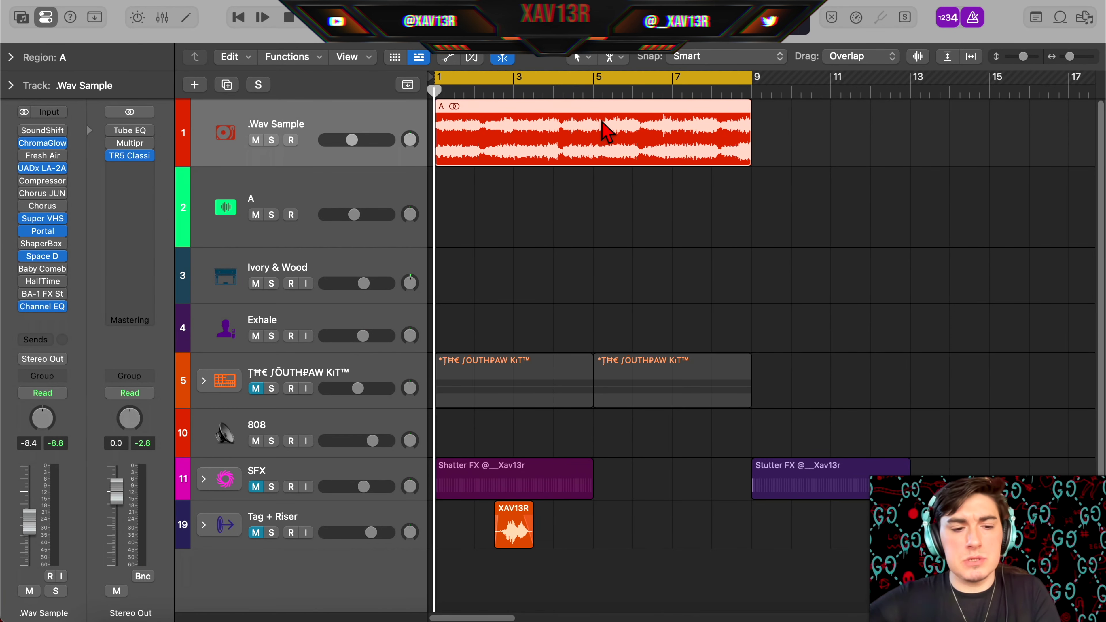
Bounce the .Wav Sample region in place and move the seven sliced regions in bars 9–16 to the second A track.
key(ctrl+b)
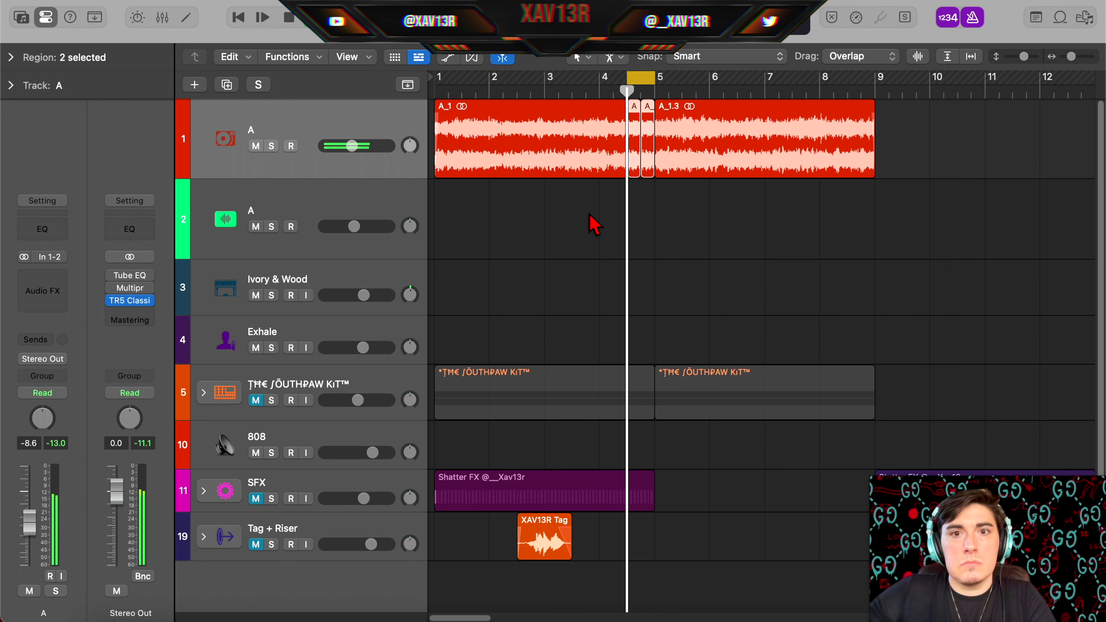
scroll(744, 163, right, 5)
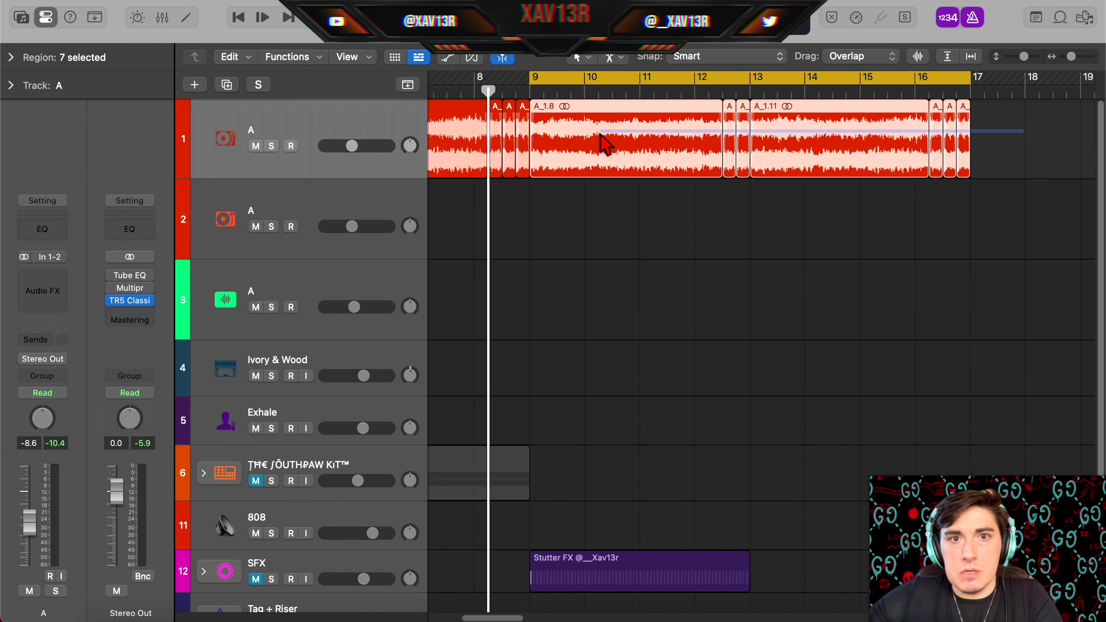
drag(605, 143, 606, 224)
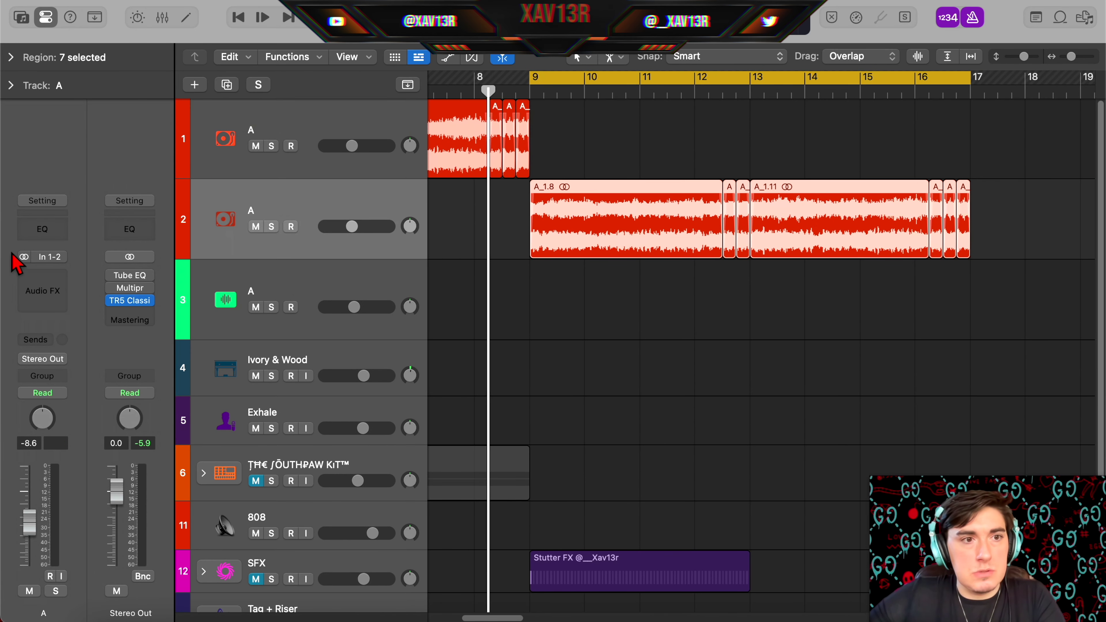
Insert HalfTime, ShaperBox and Channel EQ on the second A track, low-cut at 160 Hz and adjust the EQ's mid band.
click(38, 287)
mouse_move(39, 286)
click(221, 282)
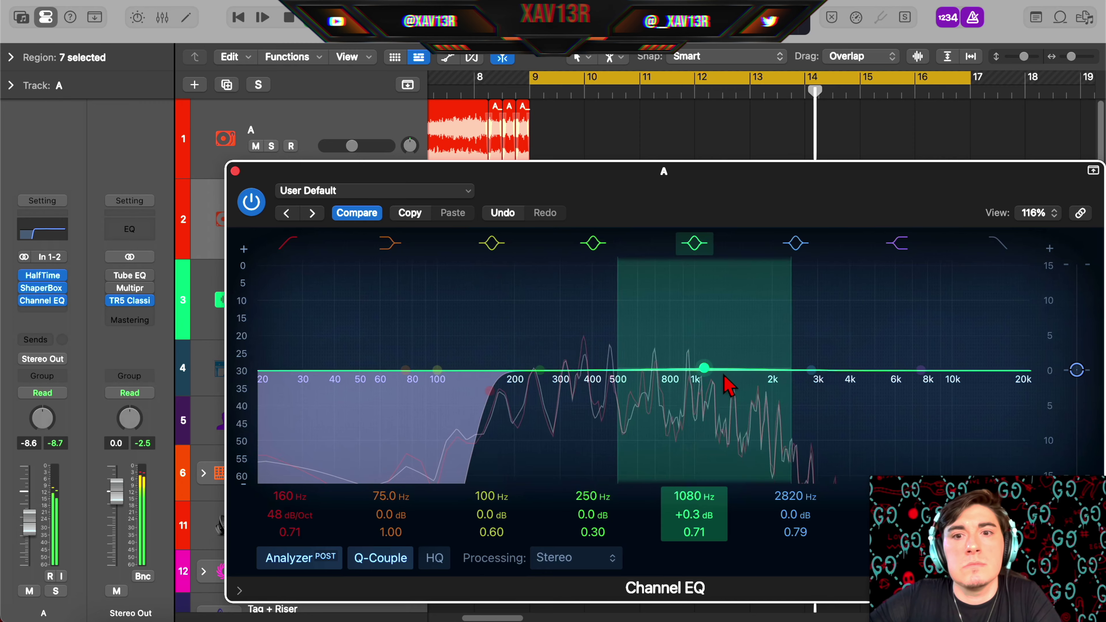
drag(733, 383, 768, 373)
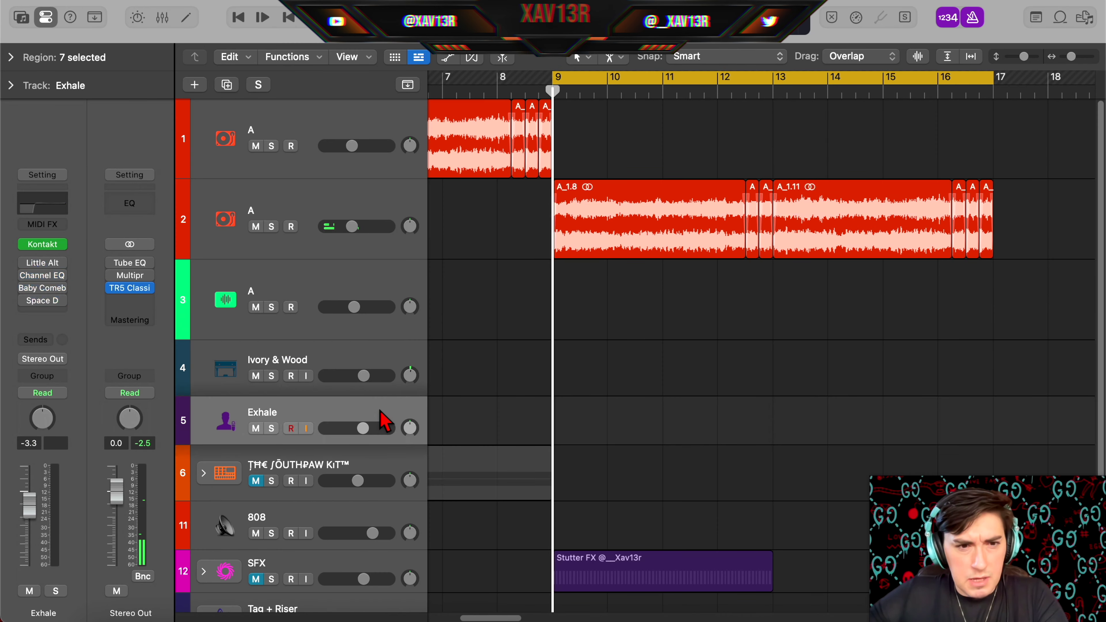
Move the Exhale track directly below the second A track and create an empty four-bar region on it starting at bar 9.
drag(387, 420, 399, 279)
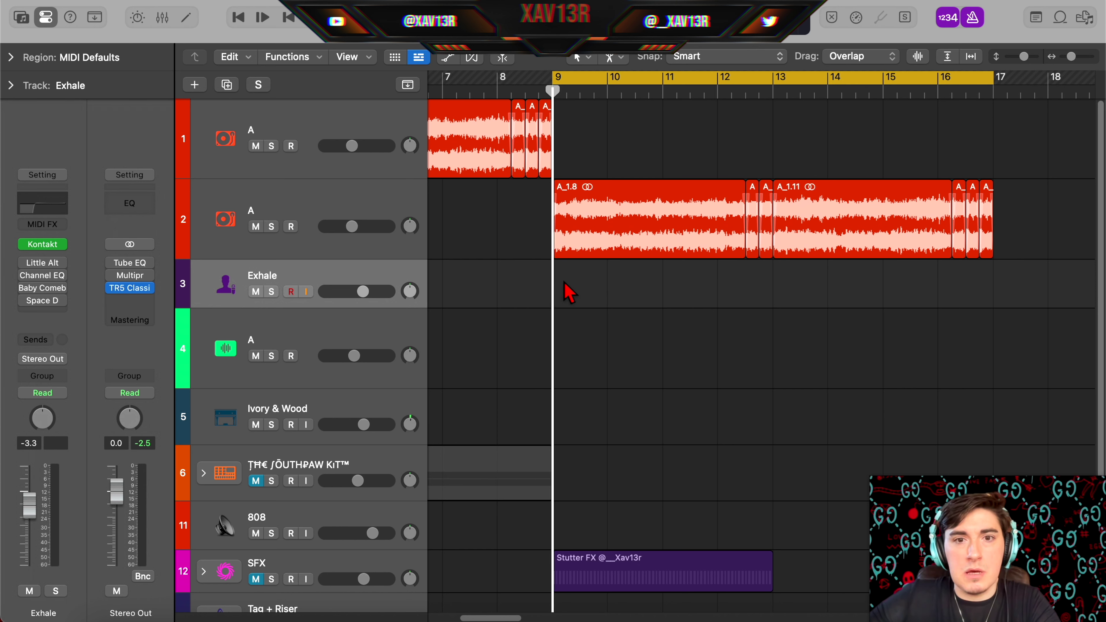
double_click(568, 292)
drag(607, 294, 765, 294)
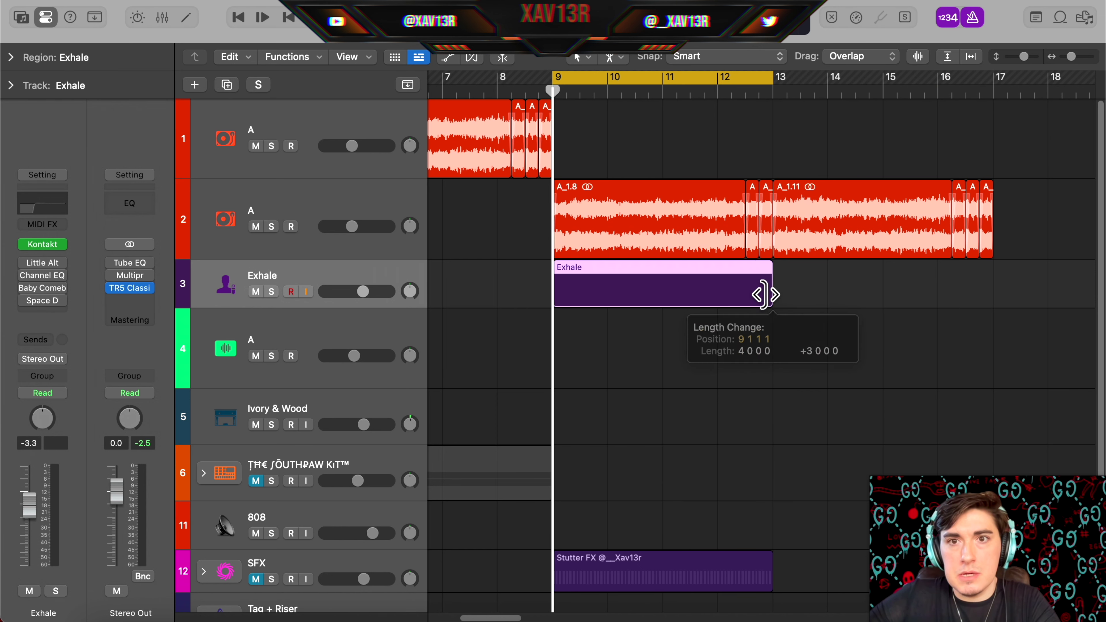
Record a vocal melody over bars 9–12 on the Exhale track with Musical Typing and repeat it through bar 16.
key(super+k)
key(r)
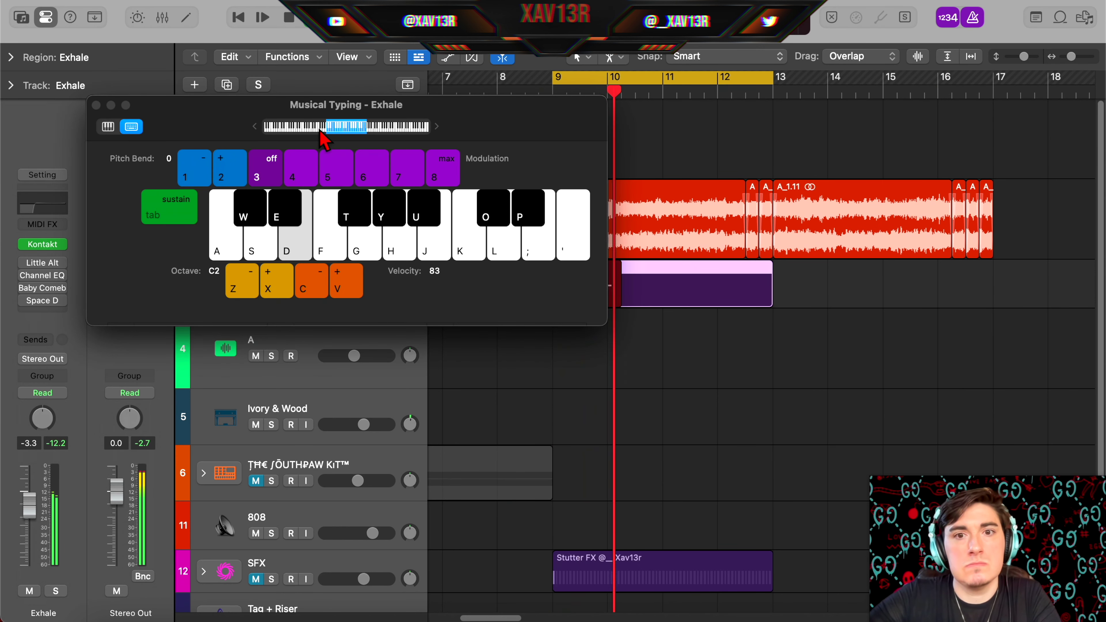
key(h)
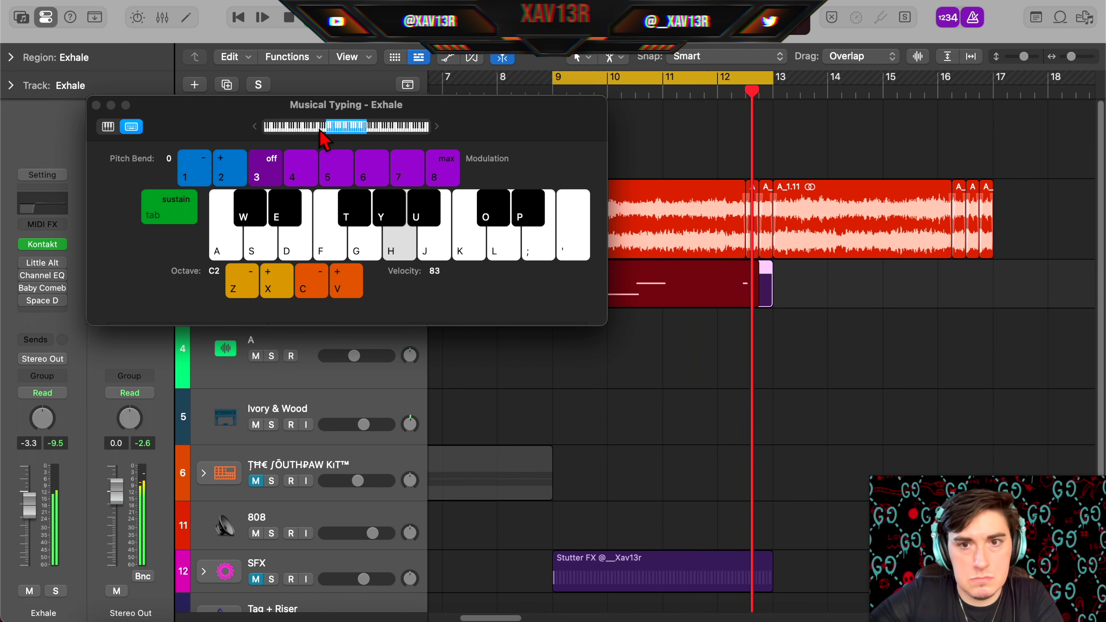
key(super+k)
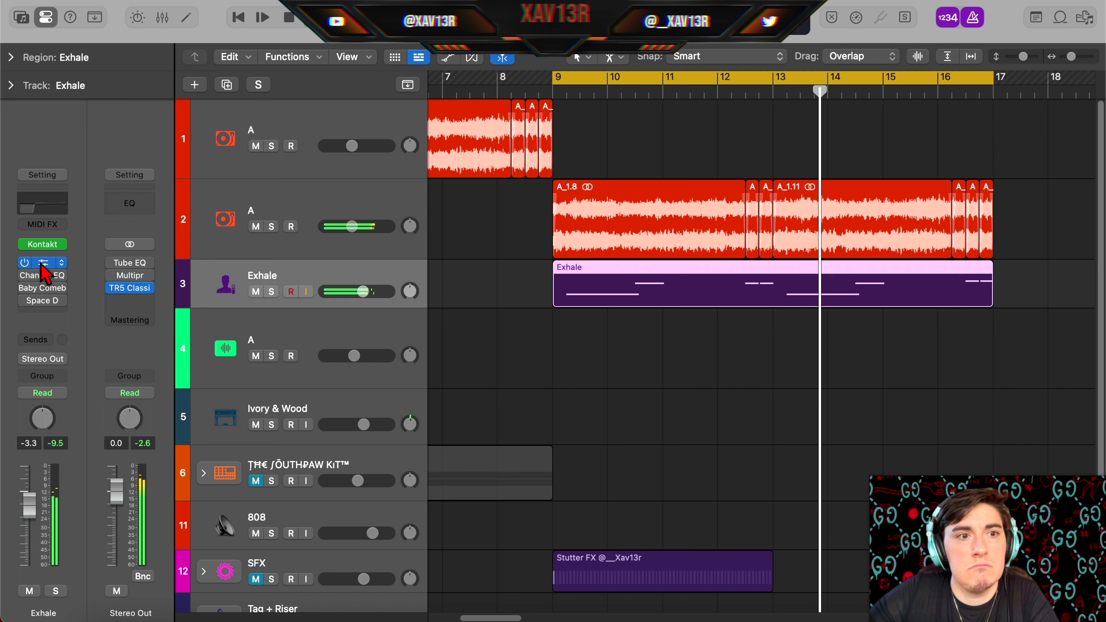
Enable Little AlterBoy, Channel EQ and Space Designer on the Exhale track.
click(44, 262)
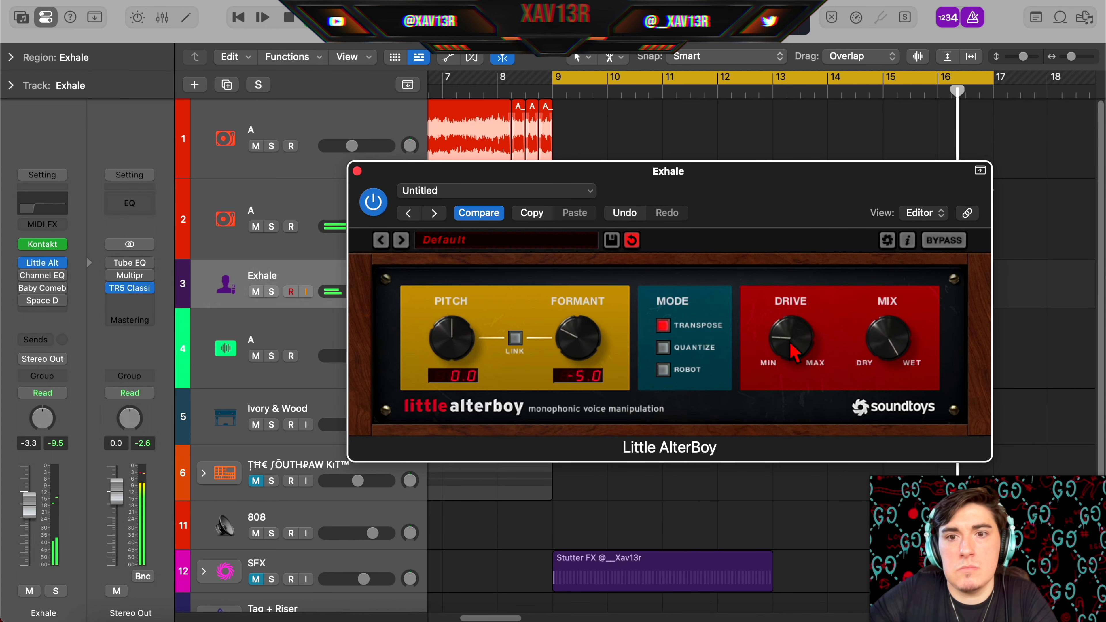
click(42, 275)
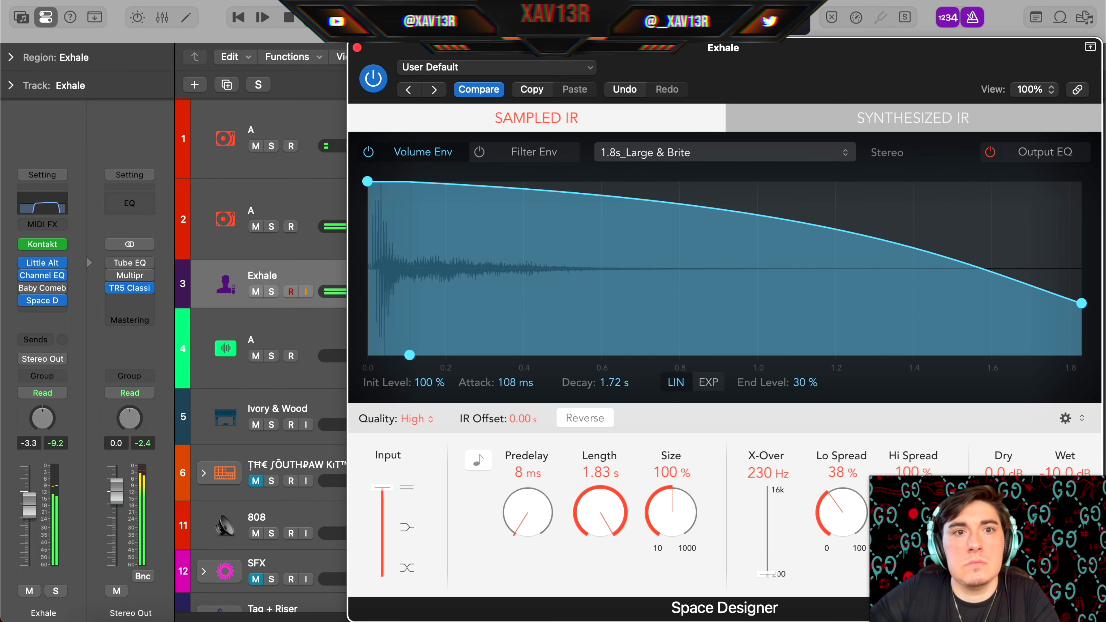
click(357, 48)
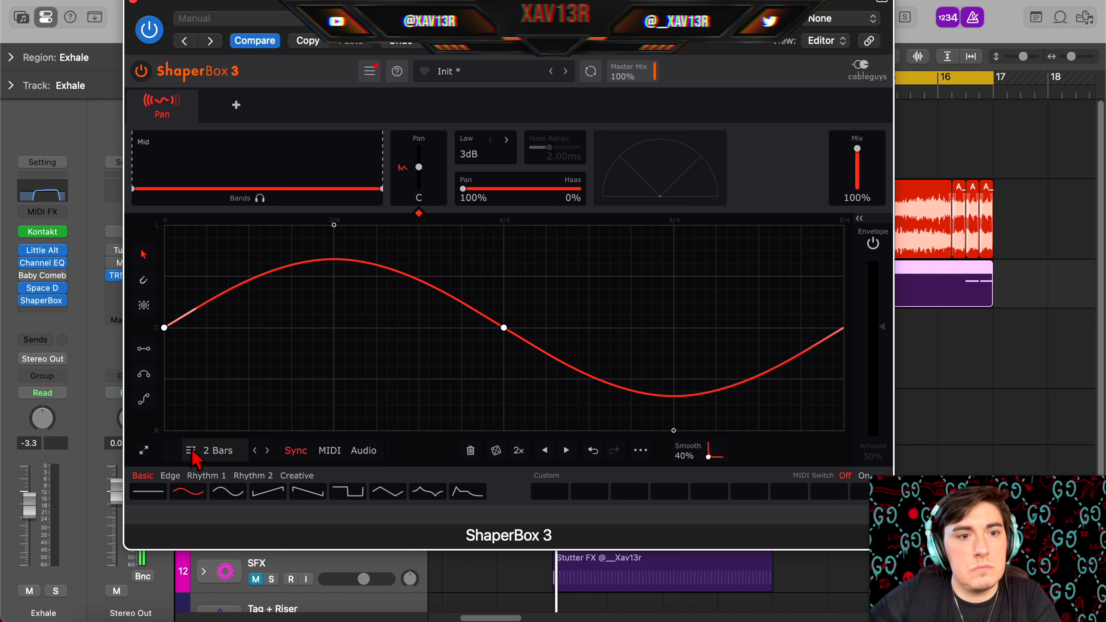
Set the Master Mix of ShaperBox 3's two-bar pan effect on Exhale to 61% and open the bounced B track's EQ.
key(space)
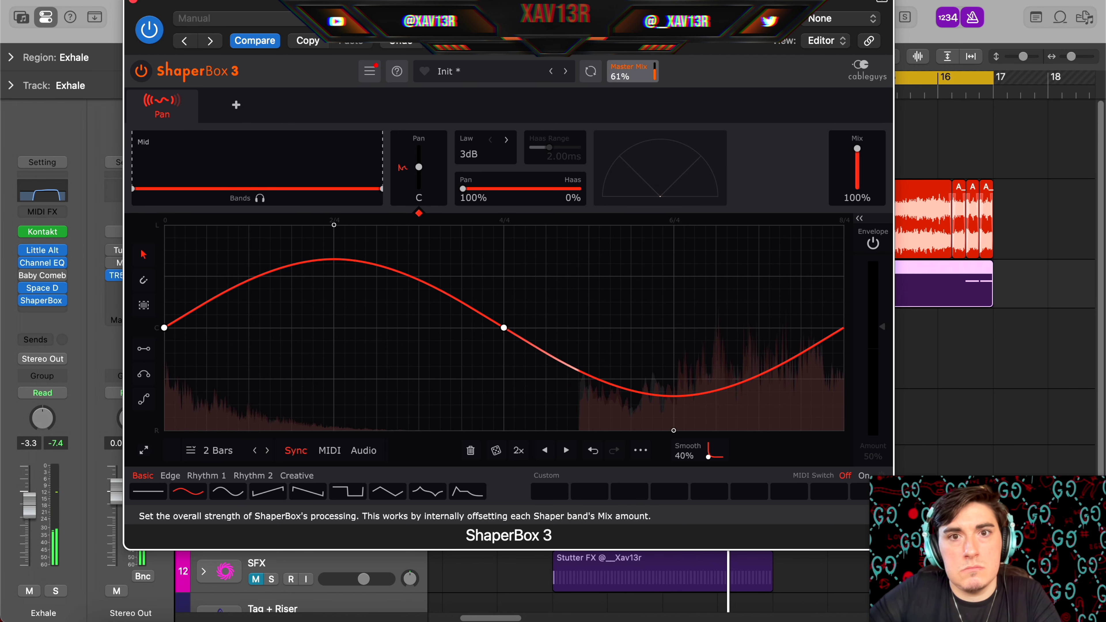
drag(631, 73, 592, 73)
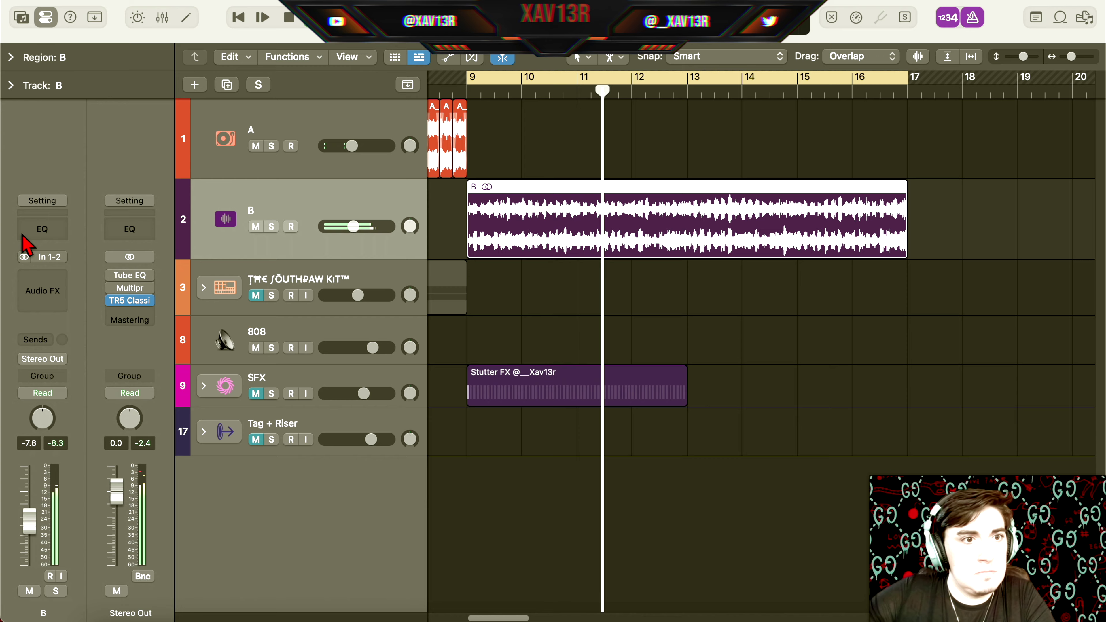
click(30, 233)
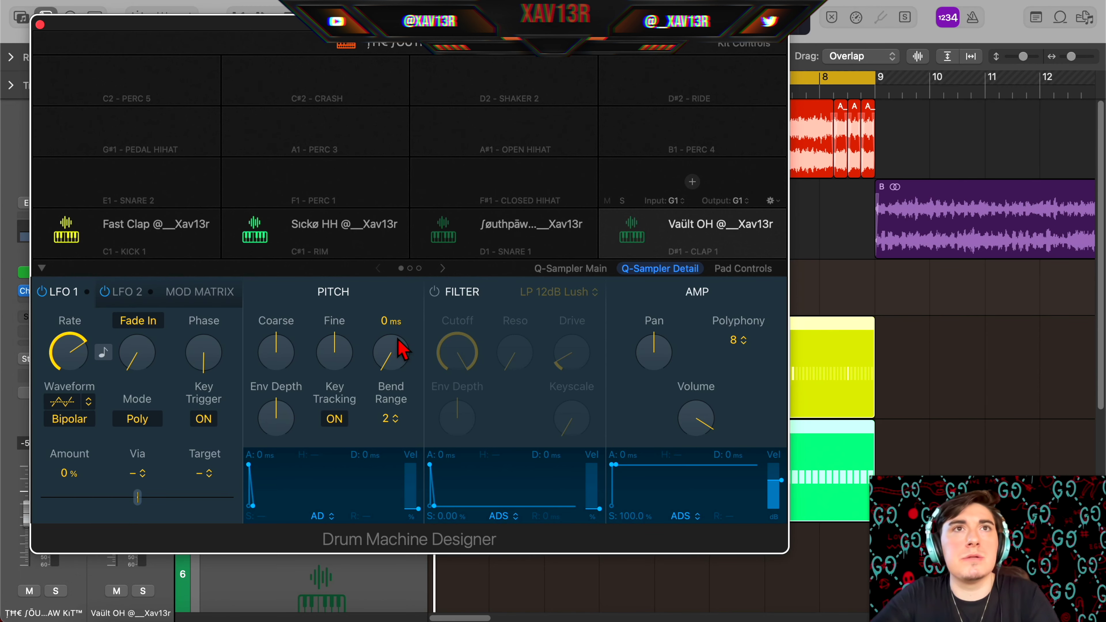
Audition the Fast Clap, Sıckø HH, ʃøuthpäw Snare and Vaült OH sounds in Drum Machine Designer.
click(66, 230)
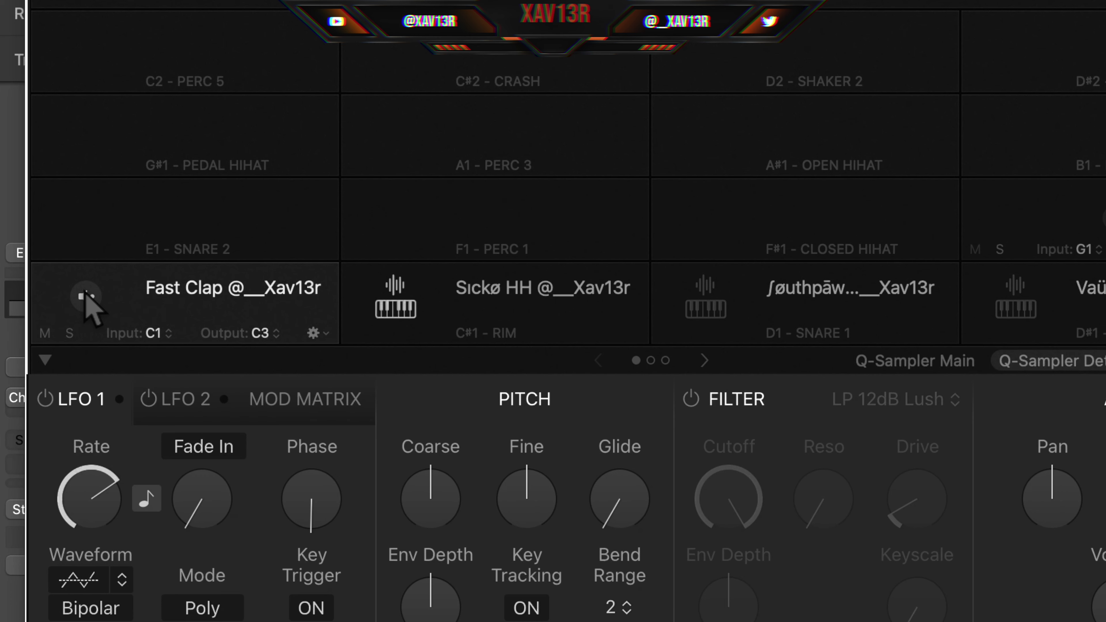
click(257, 231)
click(604, 208)
click(991, 208)
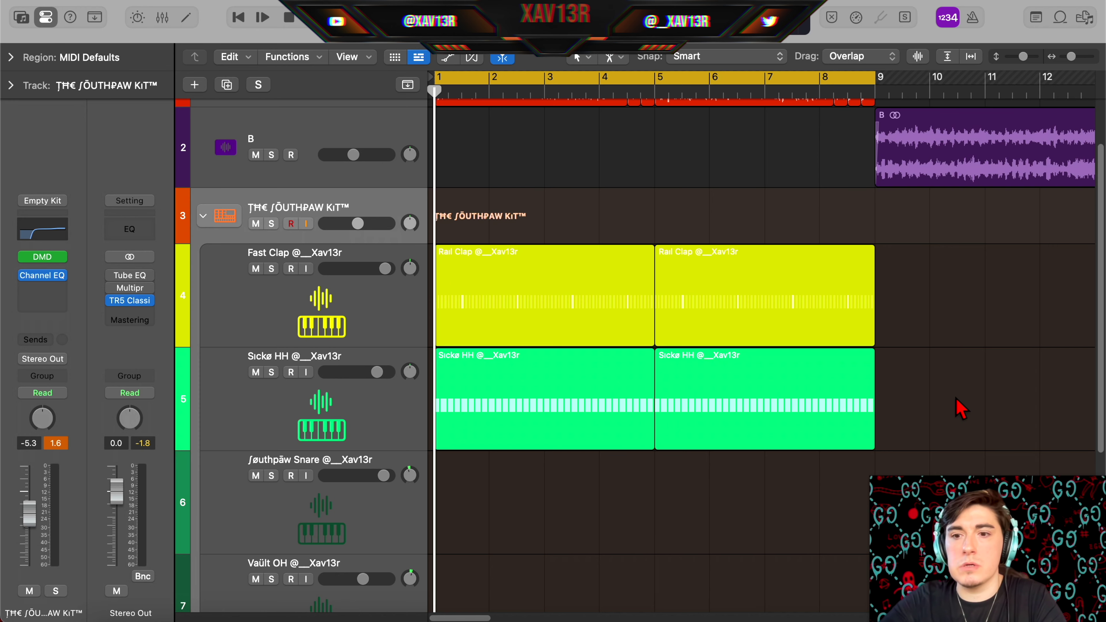
Delete the second Sıckø HH region in bars 5–8.
scroll(960, 409, down, 2)
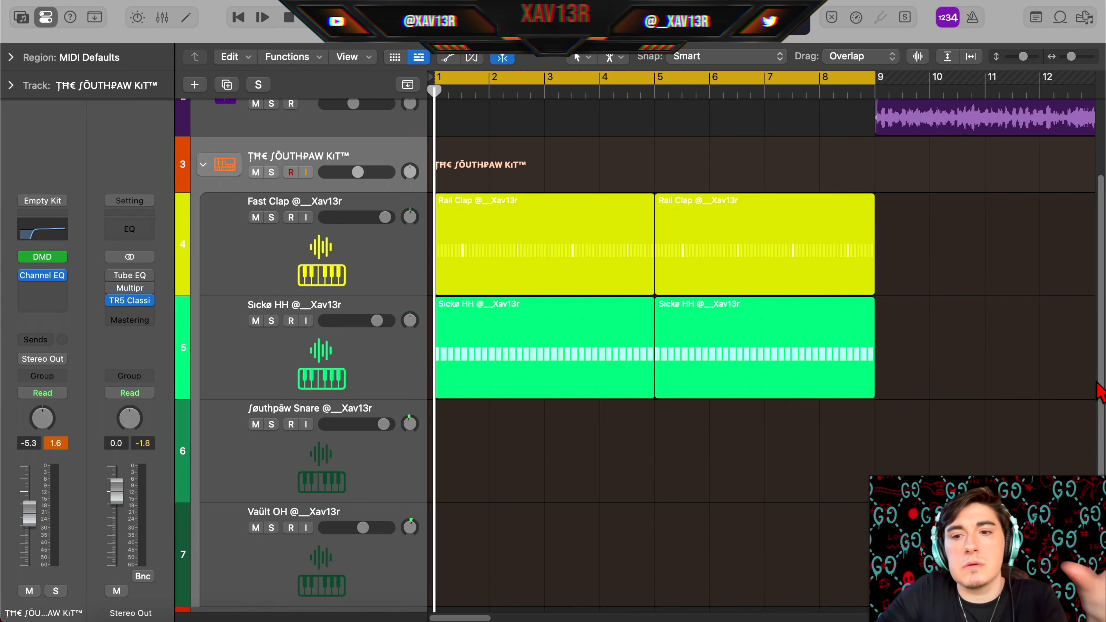
click(533, 317)
click(716, 345)
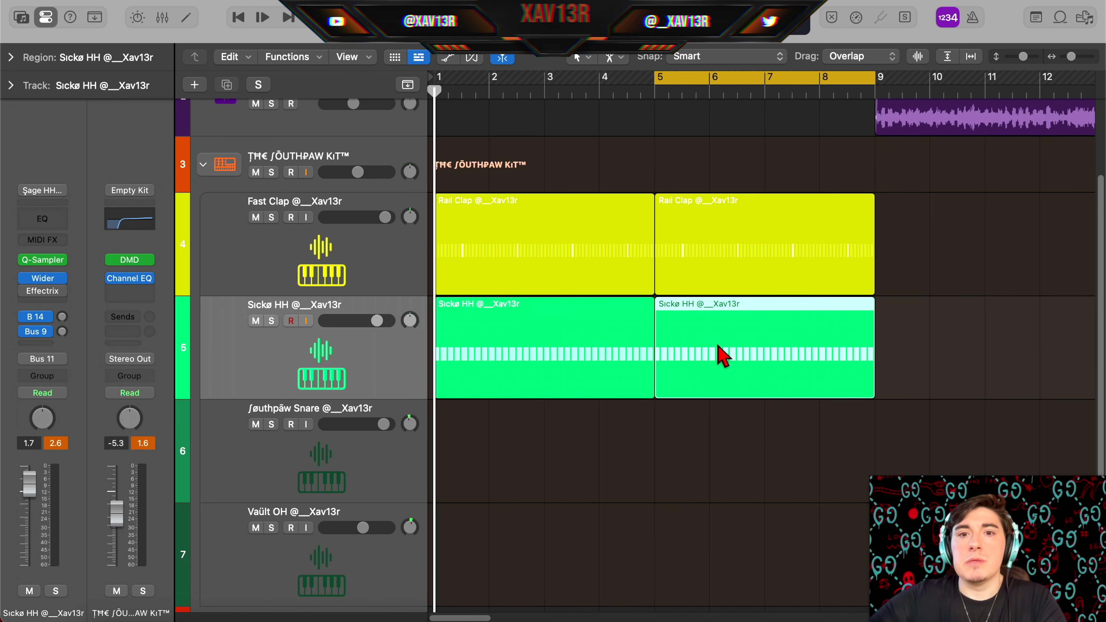
key(Delete)
Turn off steps 8 and 15 in the remaining Sıckø HH pattern and play it back.
click(492, 345)
key(e)
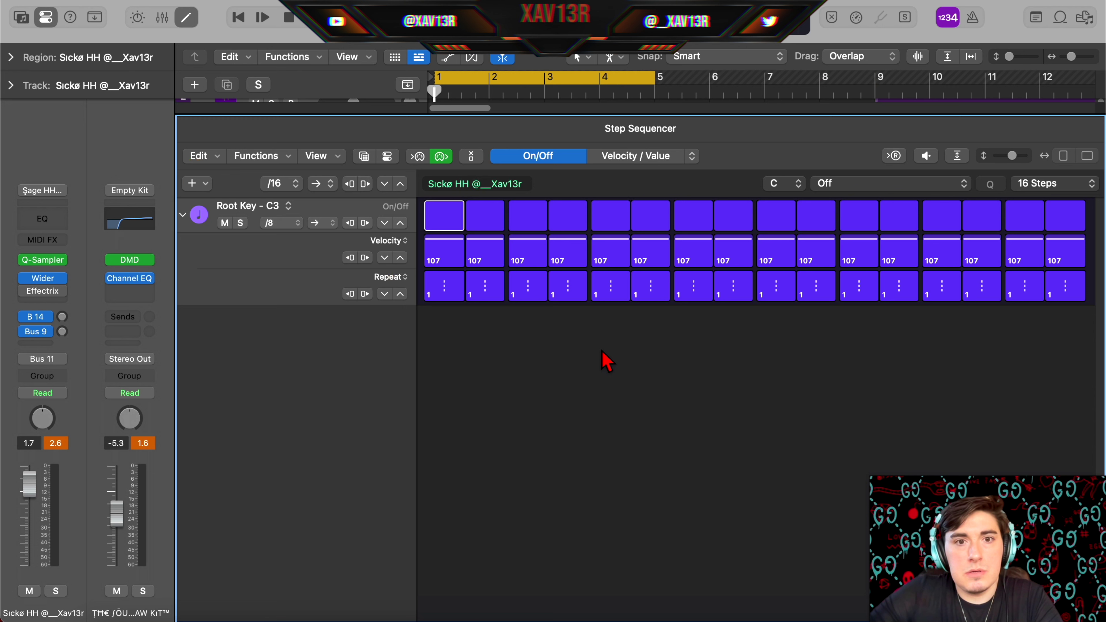
click(733, 247)
click(1024, 247)
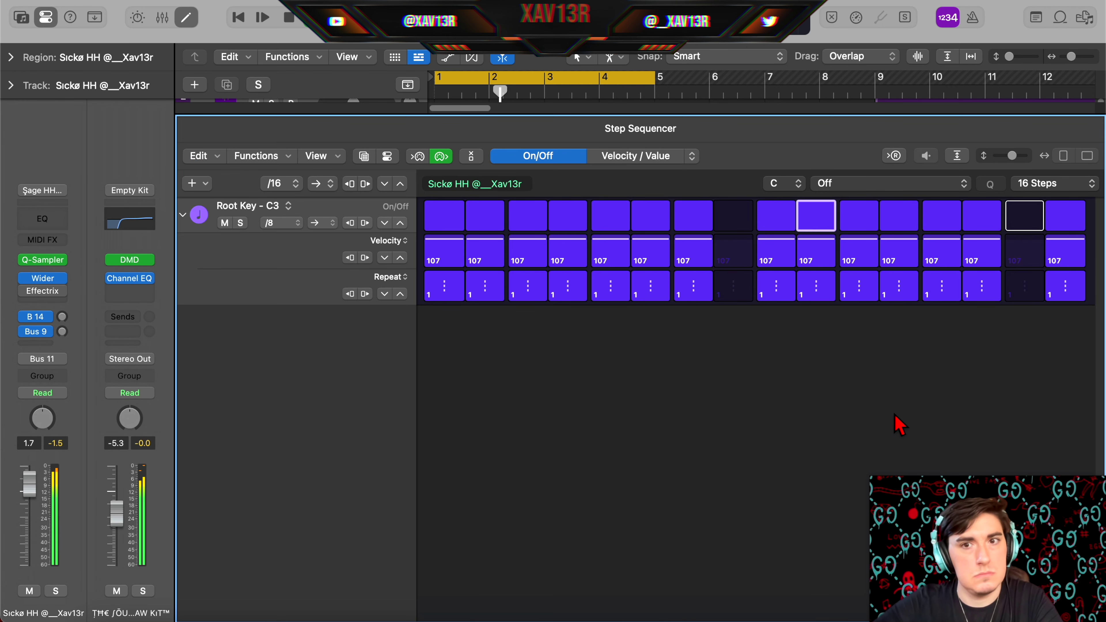
key(space)
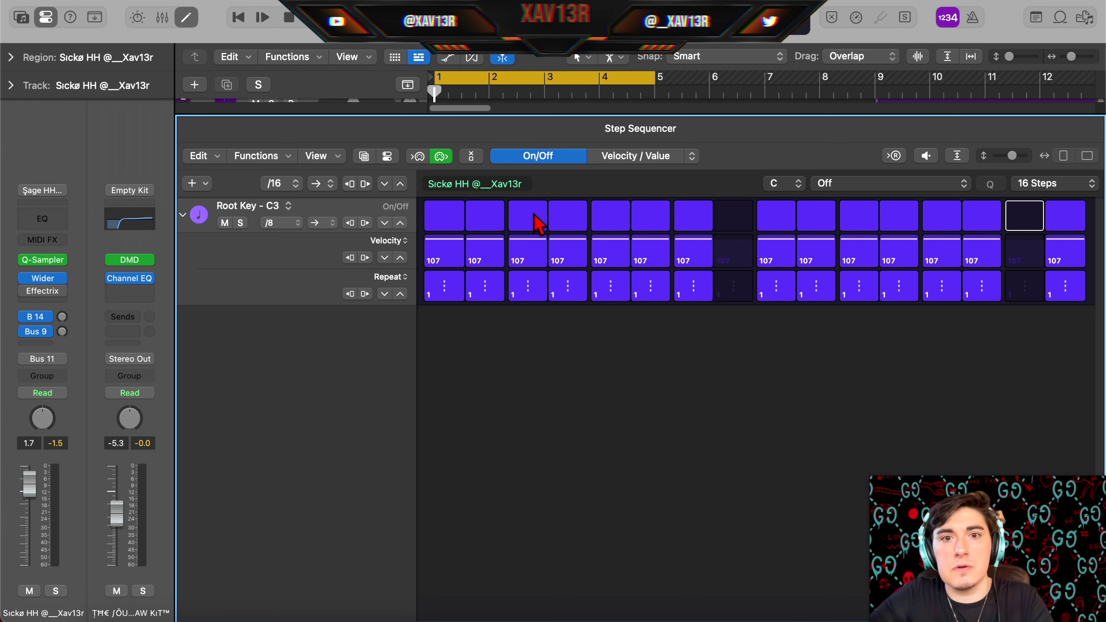
key(space)
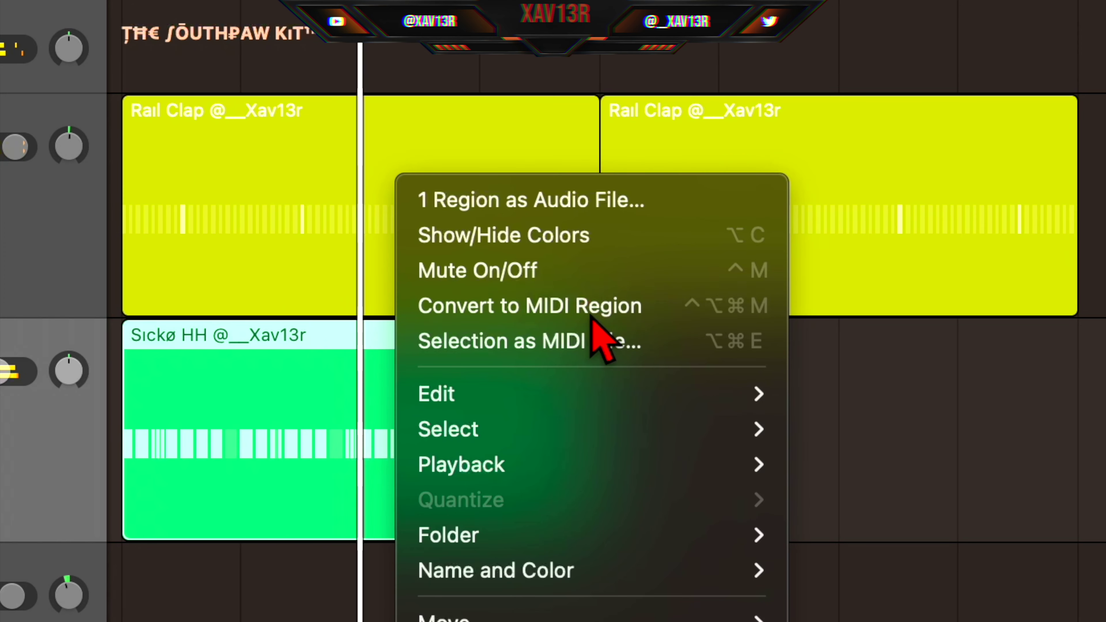
Convert the Sıckø HH pattern region to a MIDI region and select all of its notes in the Piano Roll.
click(593, 309)
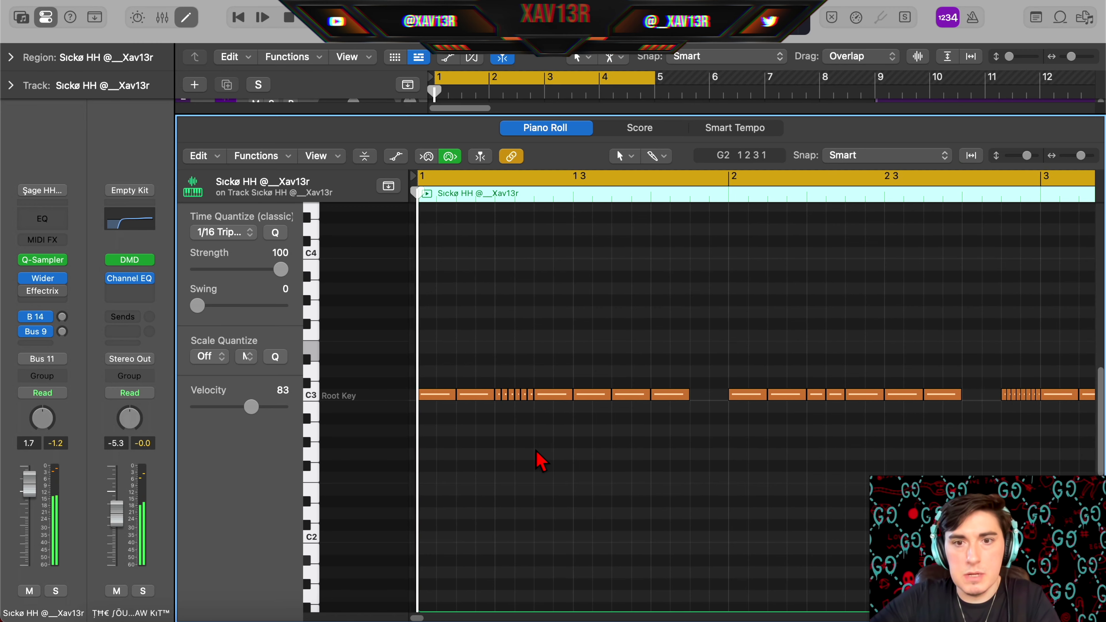
scroll(537, 451, right, 1)
key(super+a)
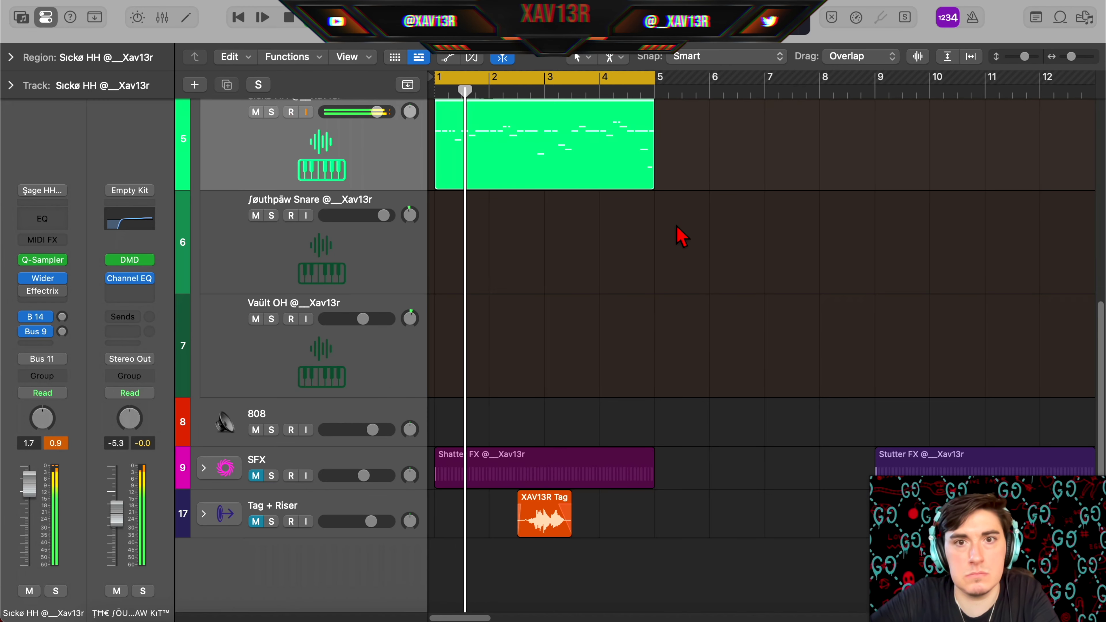
Repeat the Sıckø HH MIDI region once to fill bars 5–8.
scroll(671, 271, up, 4)
key(super+r)
click(348, 307)
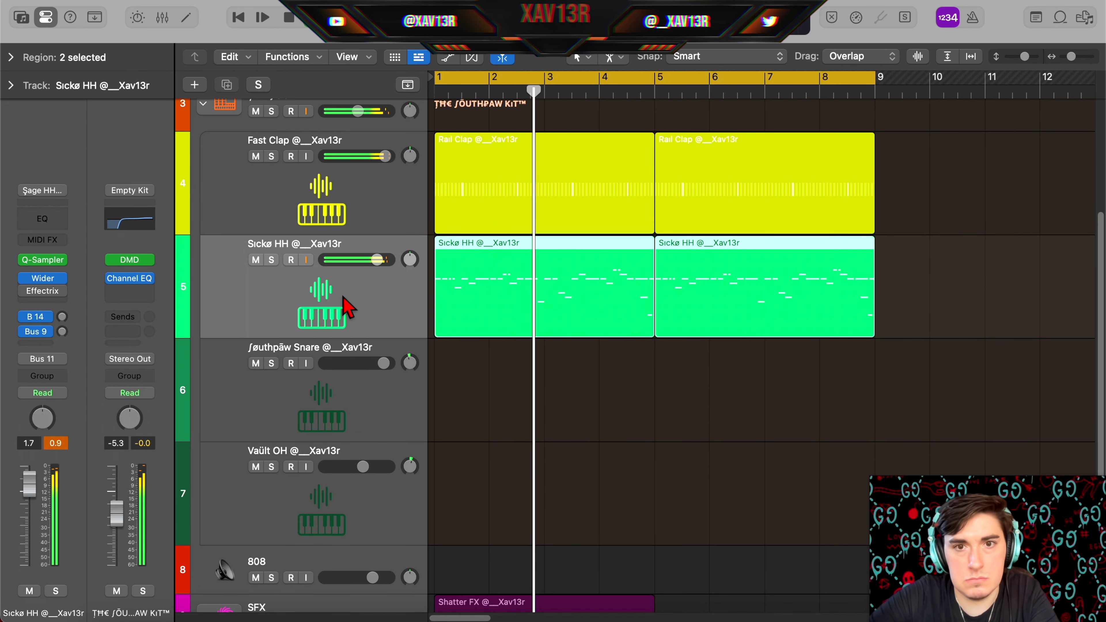
Create a pattern region at bar 1 on the ʃøuthpäw Snare track and turn on steps 3 and 15.
scroll(627, 366, down, 3)
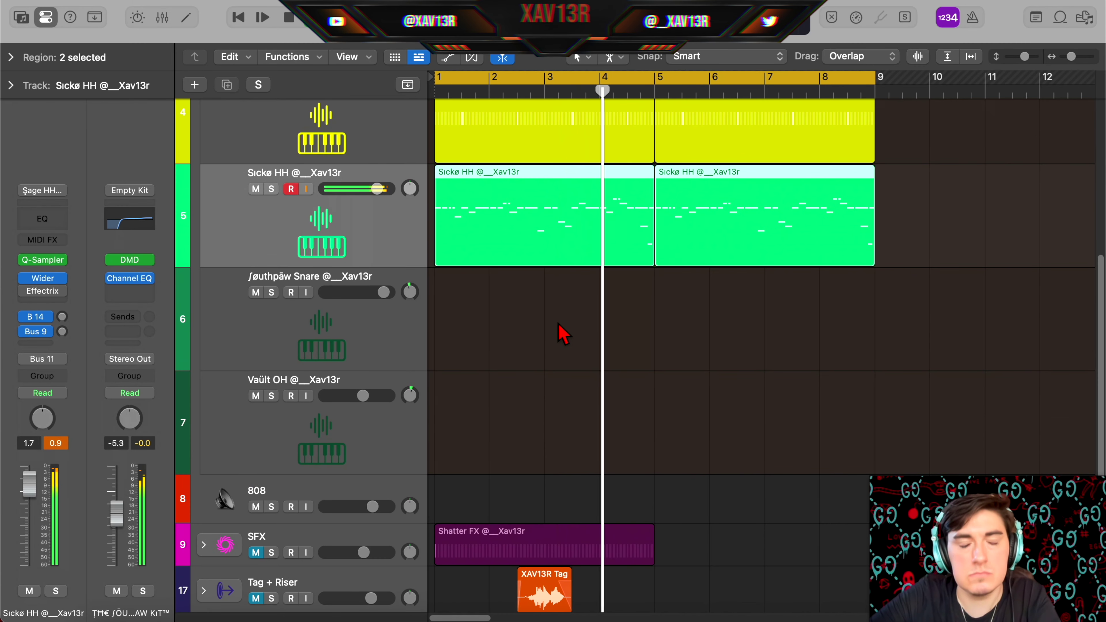
key(space)
right_click(466, 300)
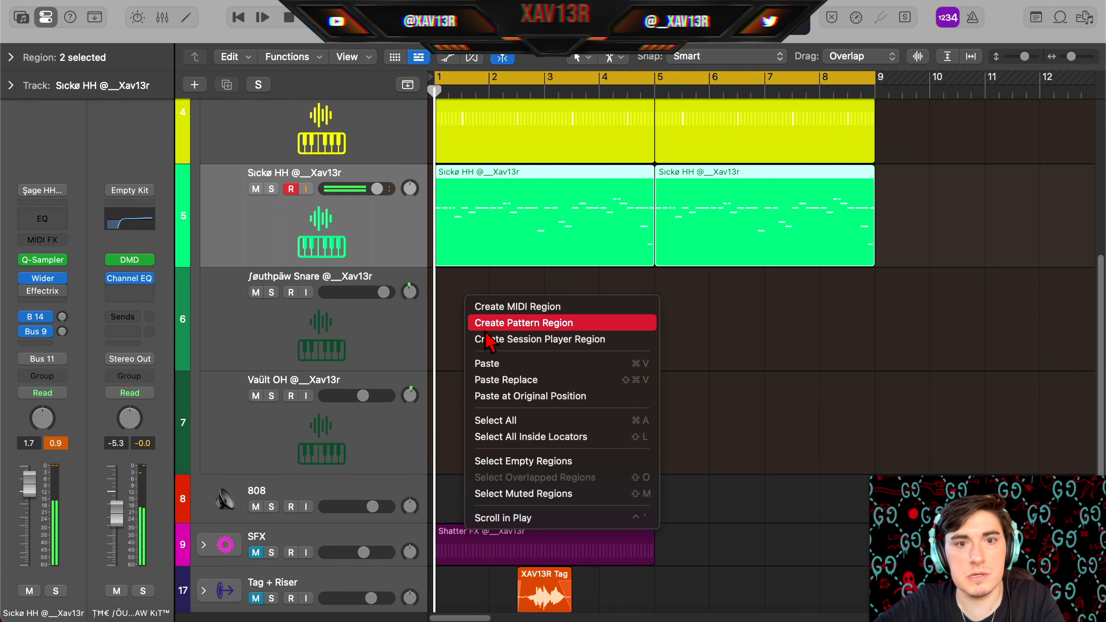
click(503, 324)
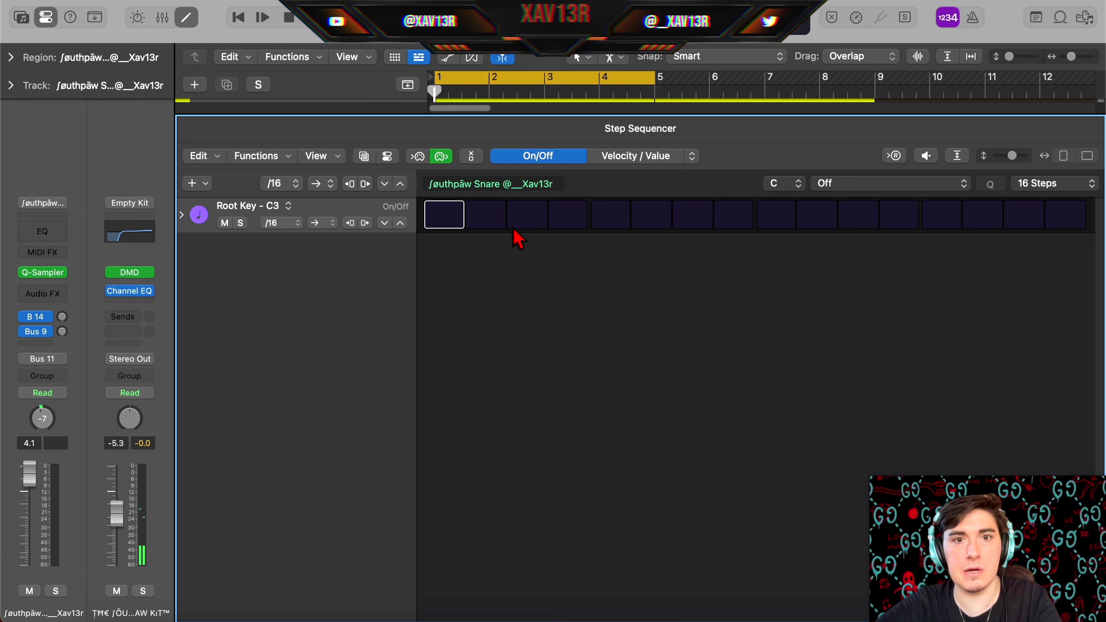
click(527, 214)
click(1023, 214)
key(space)
Extend the snare pattern to 64 steps, removing the hit on step 15 and adding hits on steps 59, 61 and 62.
click(1054, 184)
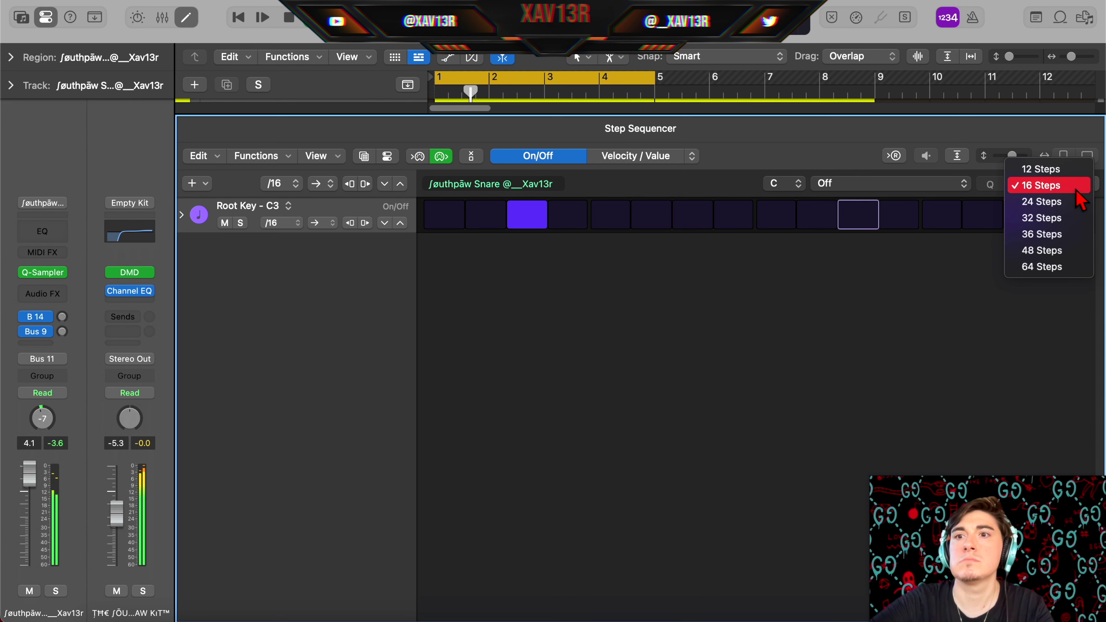
click(1082, 217)
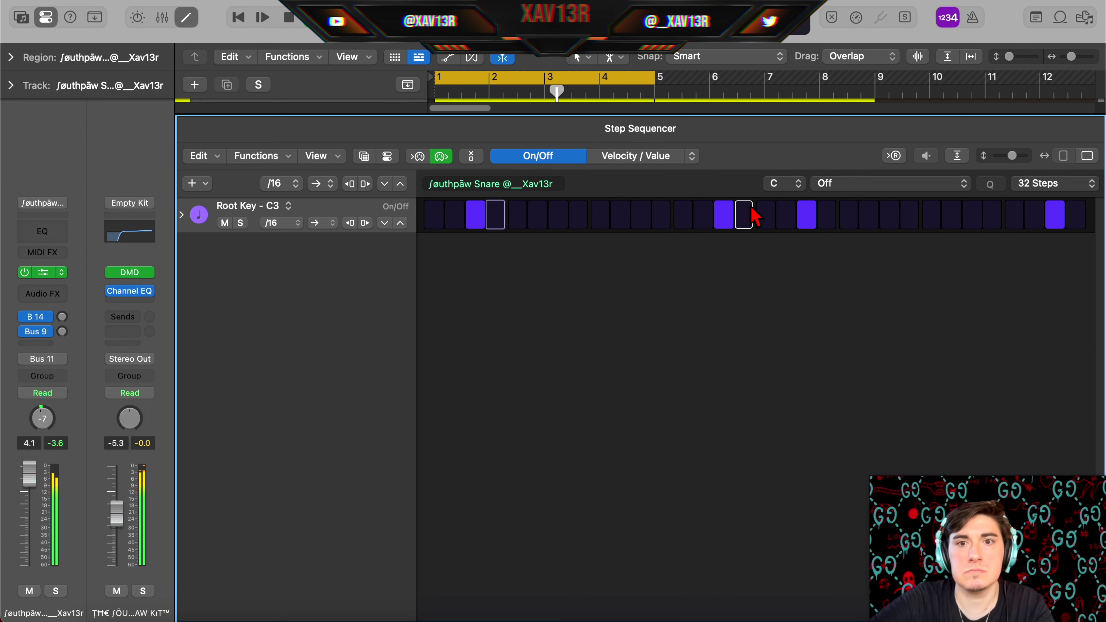
click(730, 218)
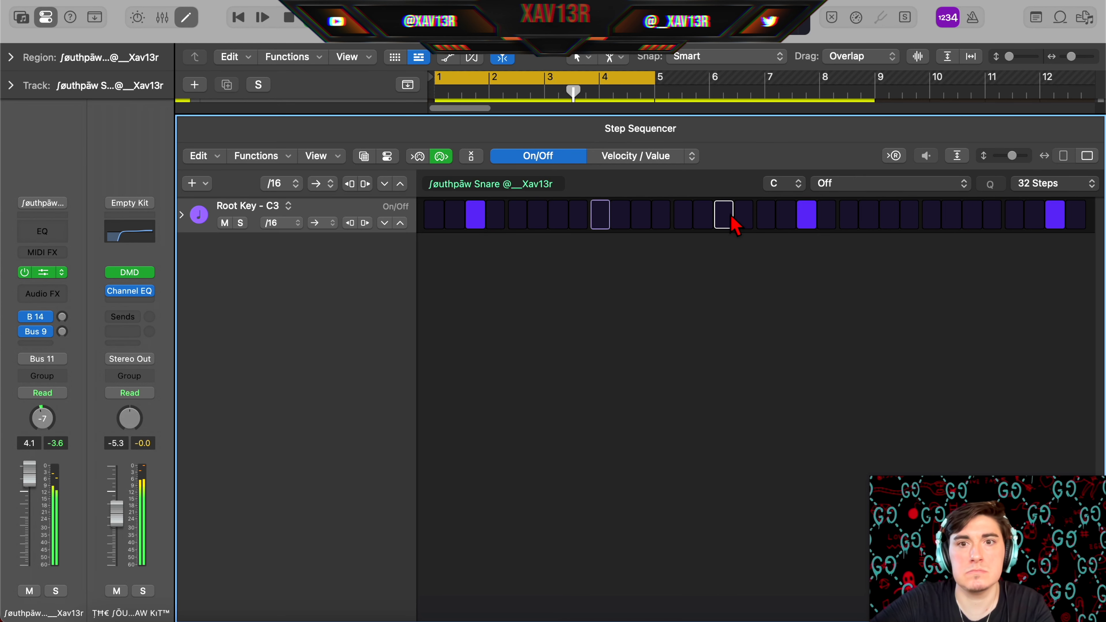
click(1081, 185)
click(1049, 241)
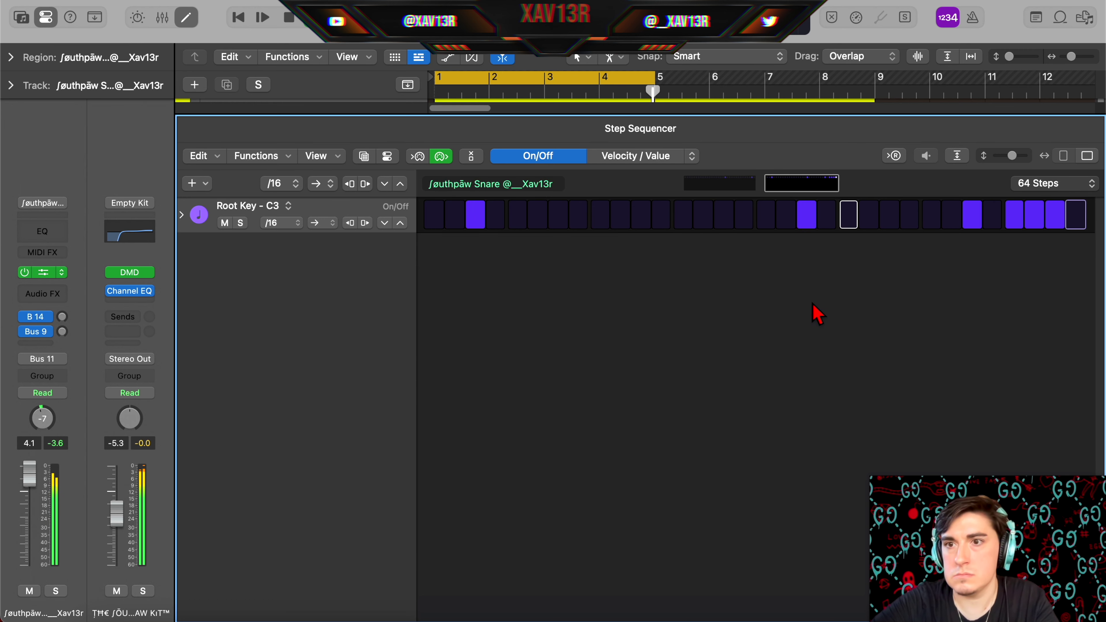
Repeat the ʃøuthpäw Snare region over bars 5–8 and set the cycle range to both snare regions, bars 1–8.
key(e)
drag(1010, 355, 4, 416)
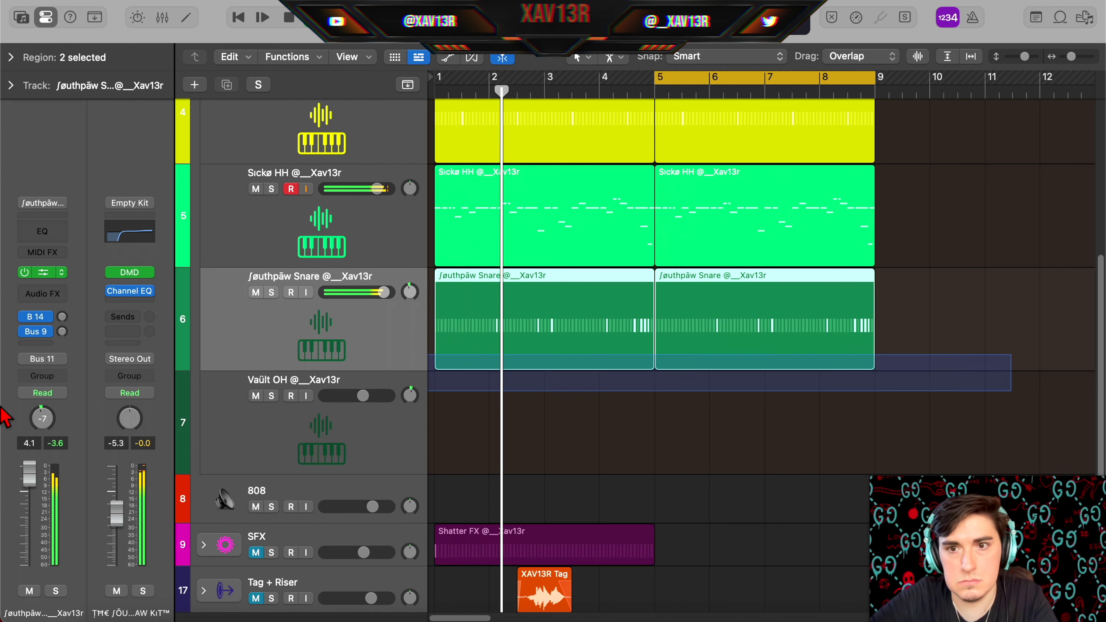
key(u)
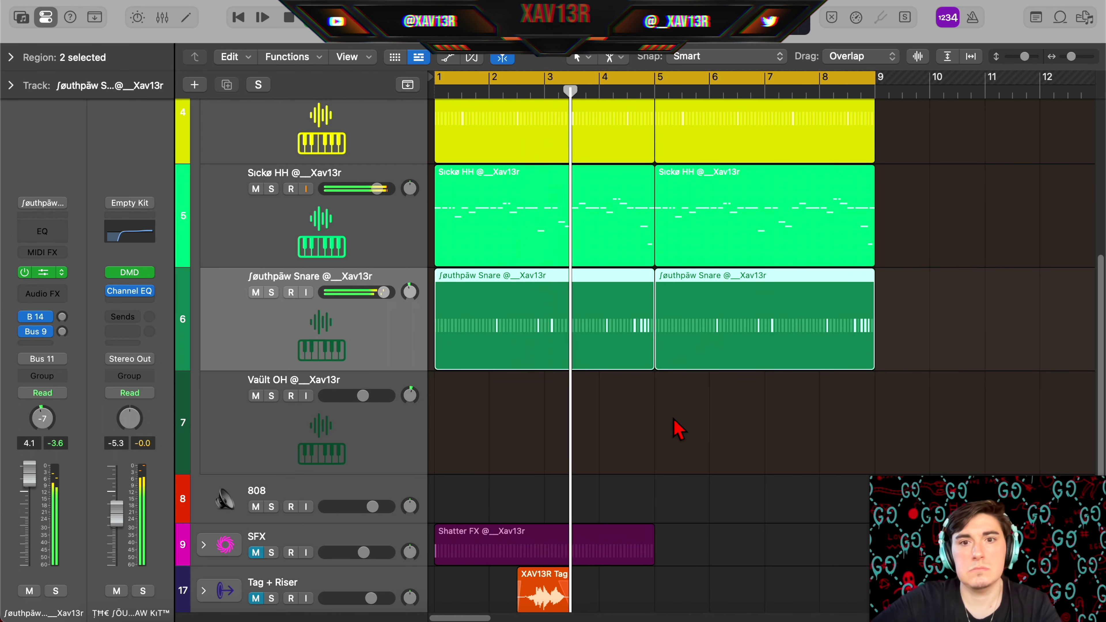
click(677, 429)
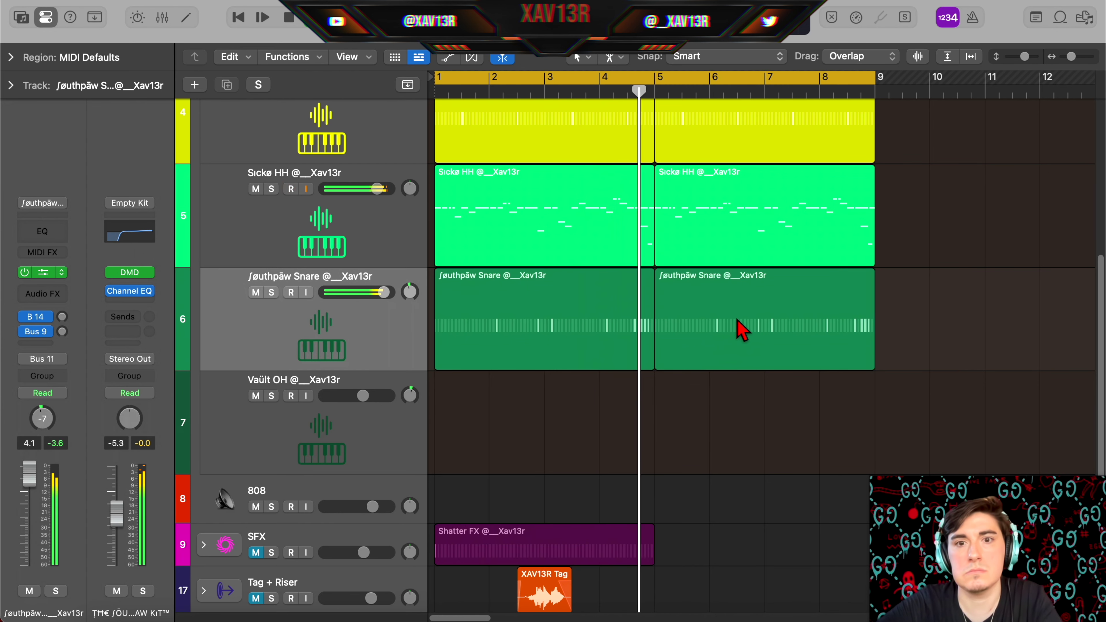
Create a pattern region at bar 1 on the Vaült OH track and turn on steps 1 and 13.
right_click(436, 386)
click(477, 414)
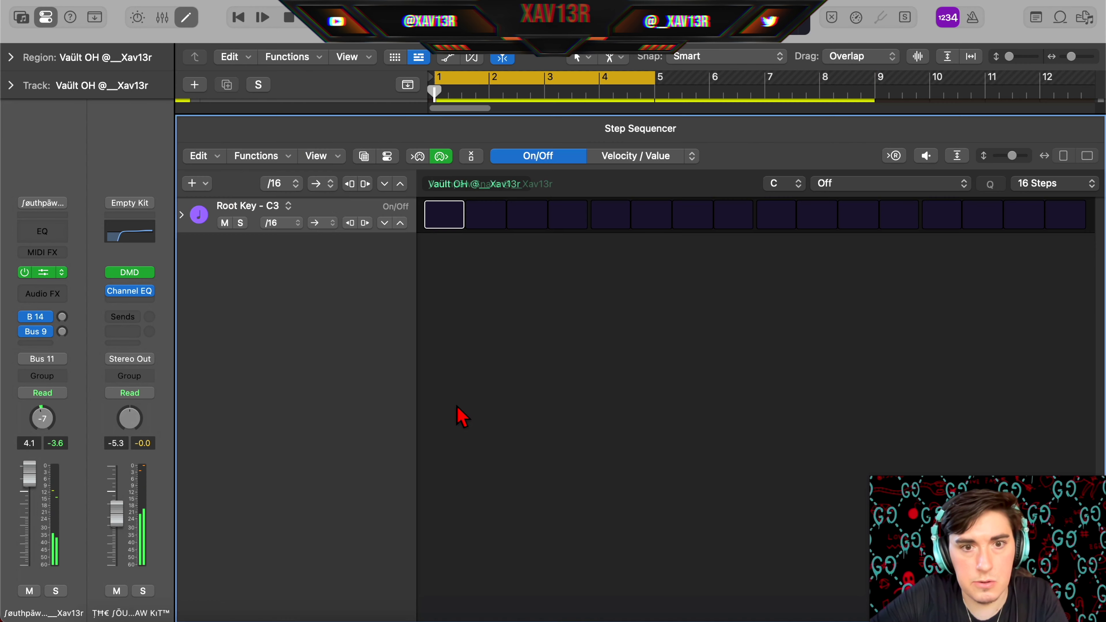
click(448, 218)
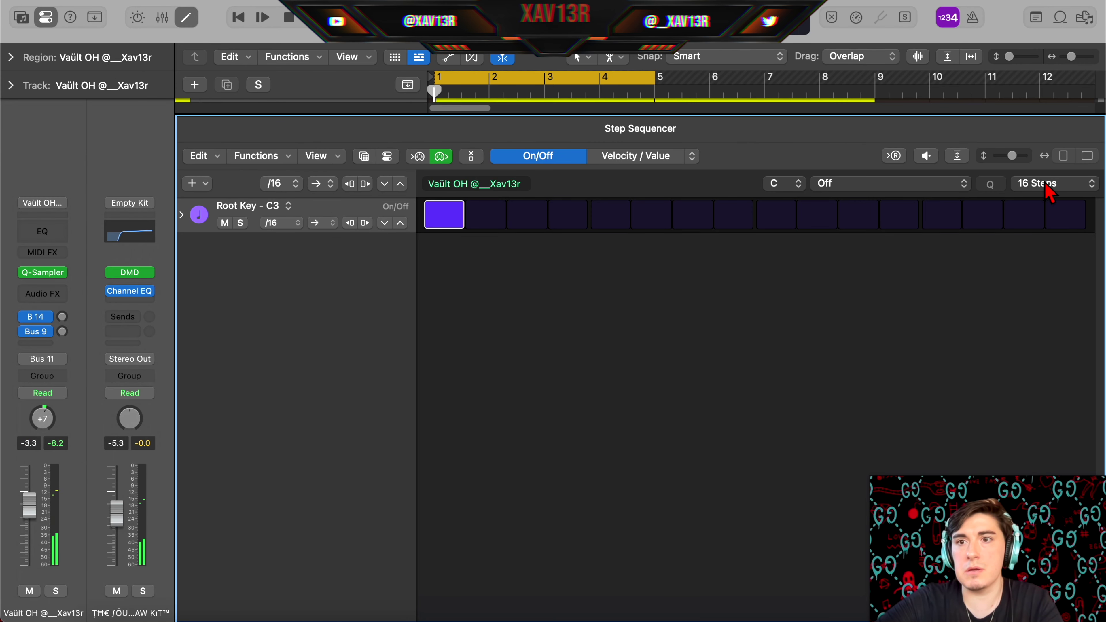
Extend the Vaült OH pattern to 64 steps, clearing the hits on steps 17 and 29 and adding one on step 53.
click(1079, 185)
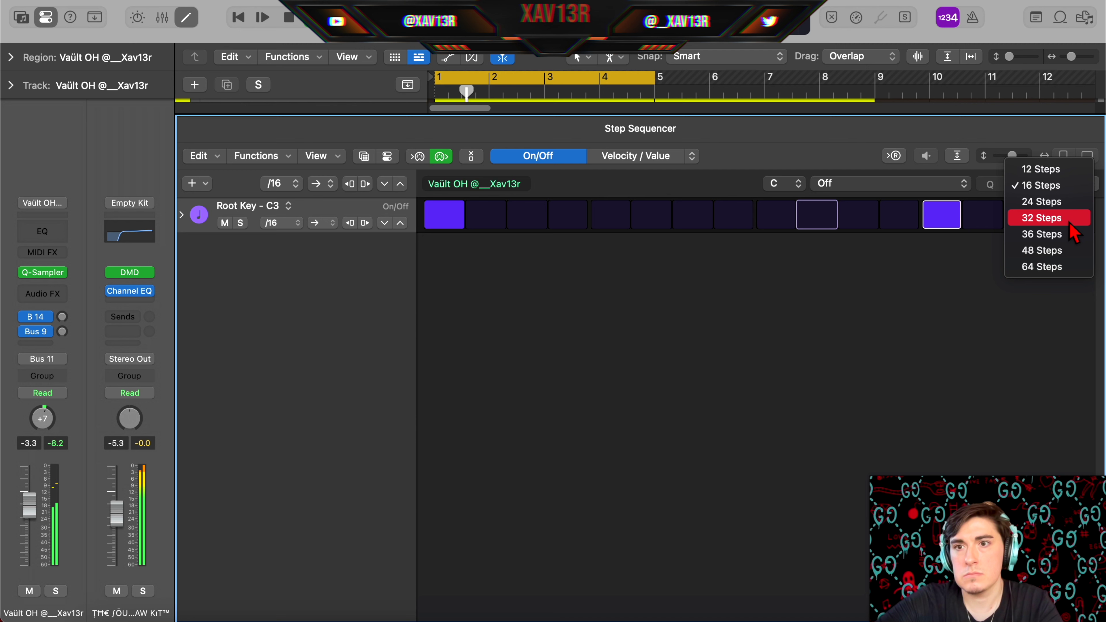
click(1079, 218)
click(763, 214)
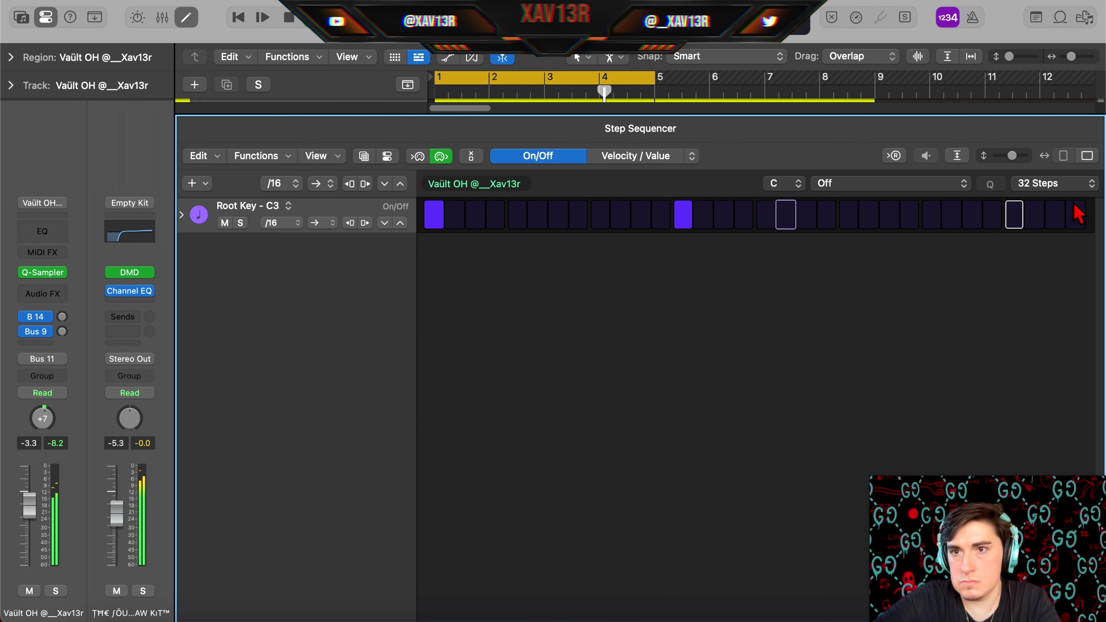
click(1044, 185)
click(1054, 231)
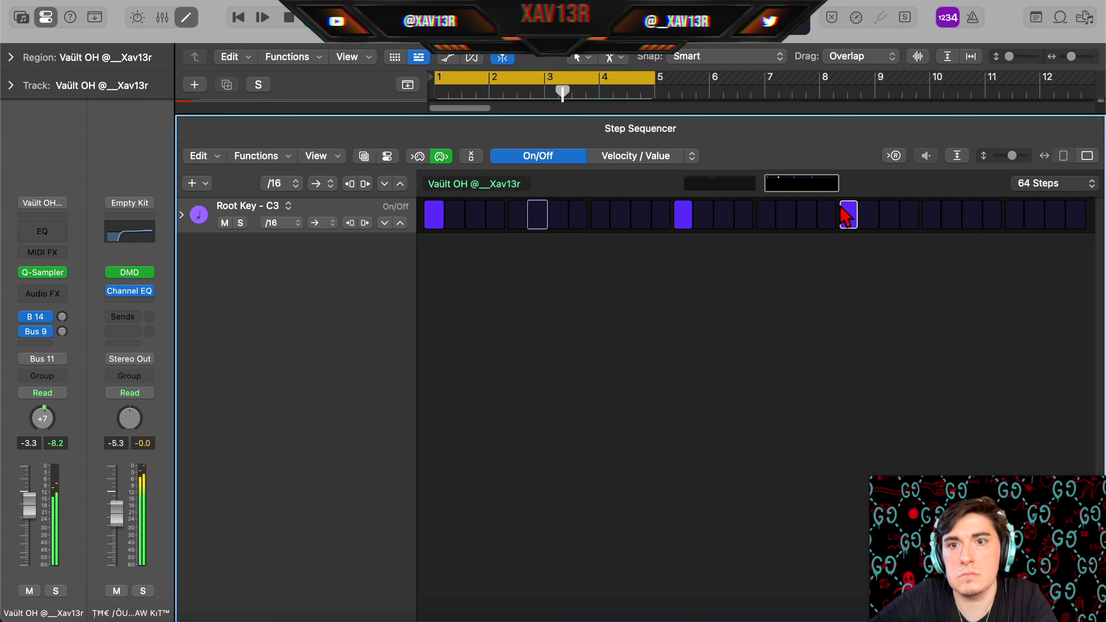
key(e)
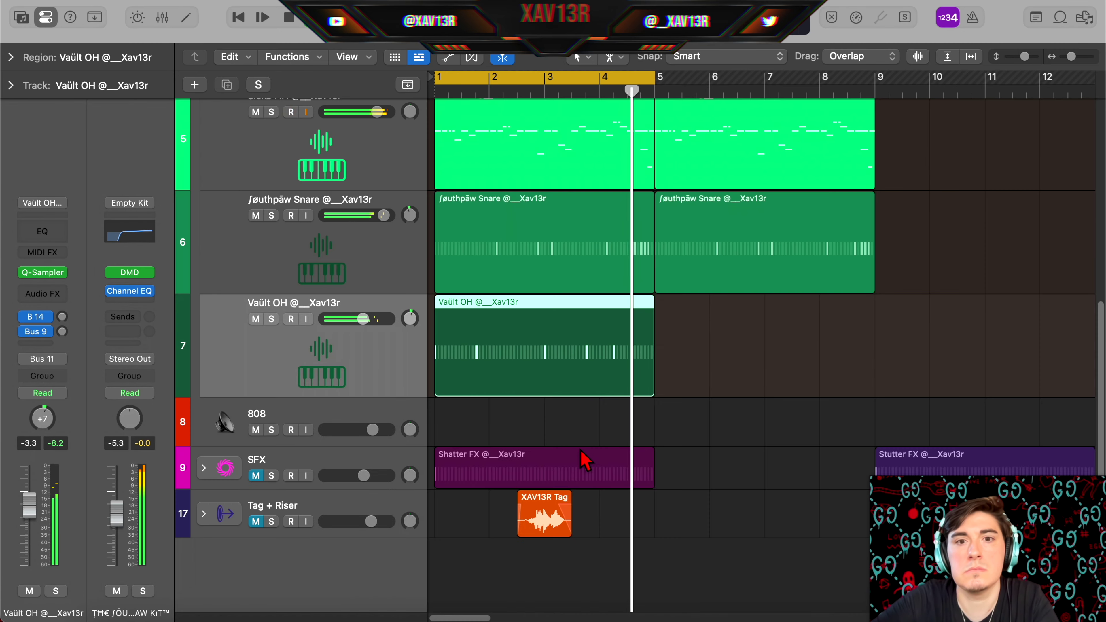
Stop playback, open the 808 track's Quick Sampler and audition the sound with Musical Typing one octave higher.
click(375, 425)
key(space)
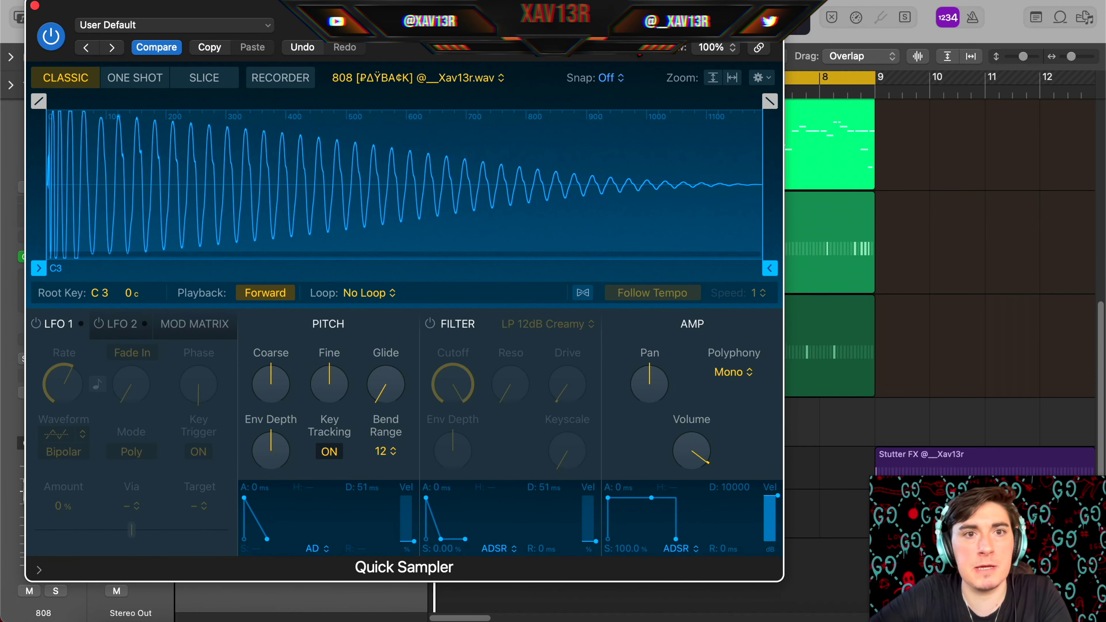
key(super+k)
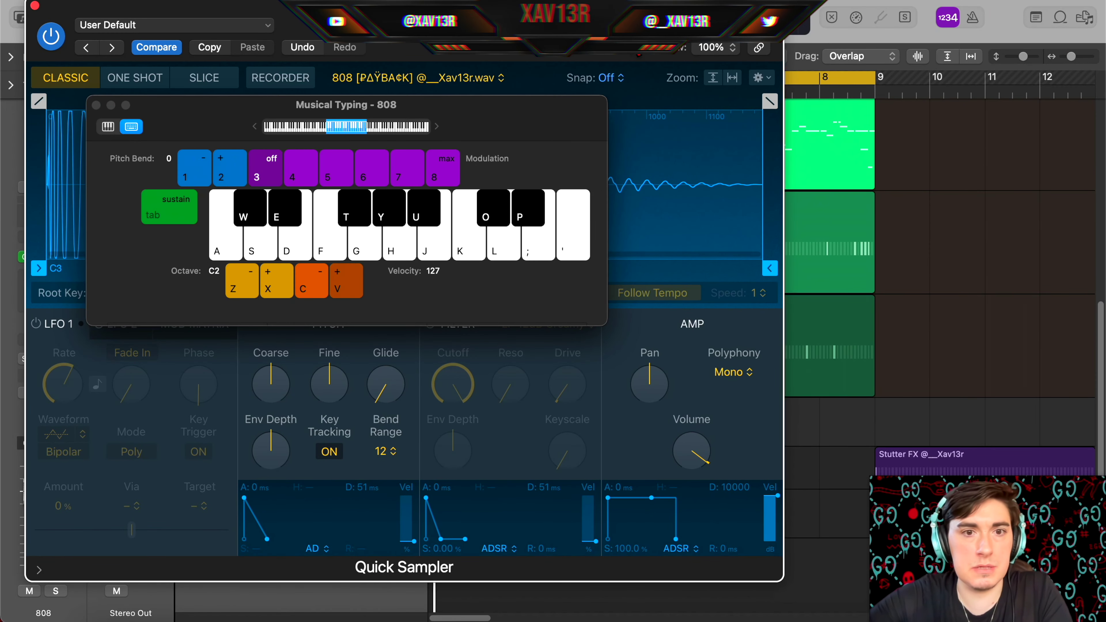
key(x)
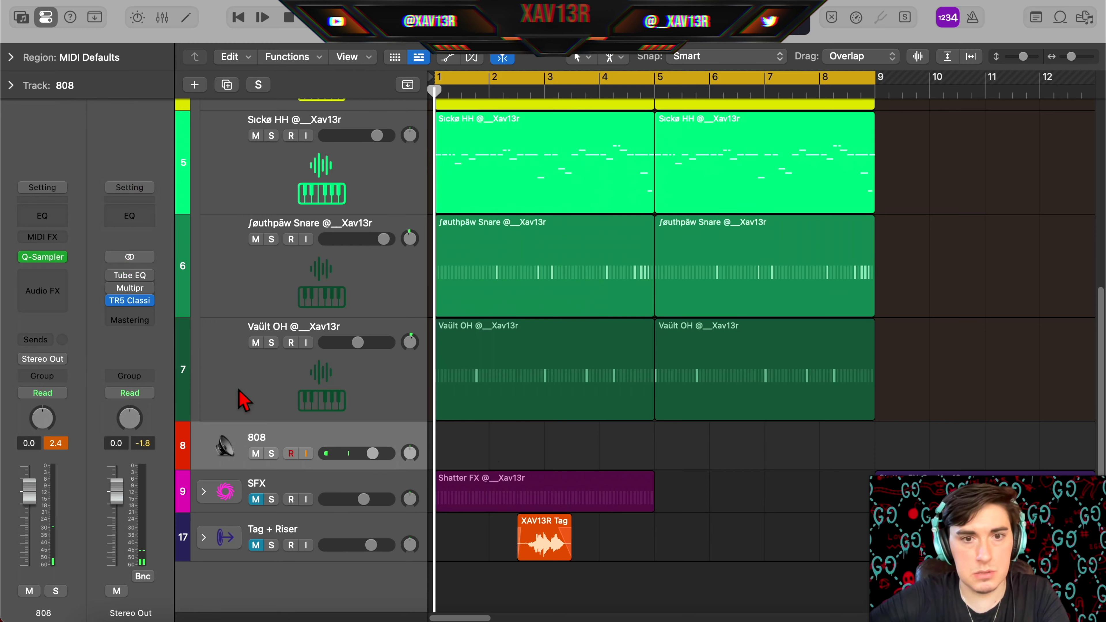
Create an 808 region over bars 1–4 and add D#3 notes on beats 1 and 4 of bar 1, plus three in bar 3.
mouse_move(493, 453)
mouse_down()
mouse_move(662, 450)
mouse_move(653, 452)
mouse_up()
key(e)
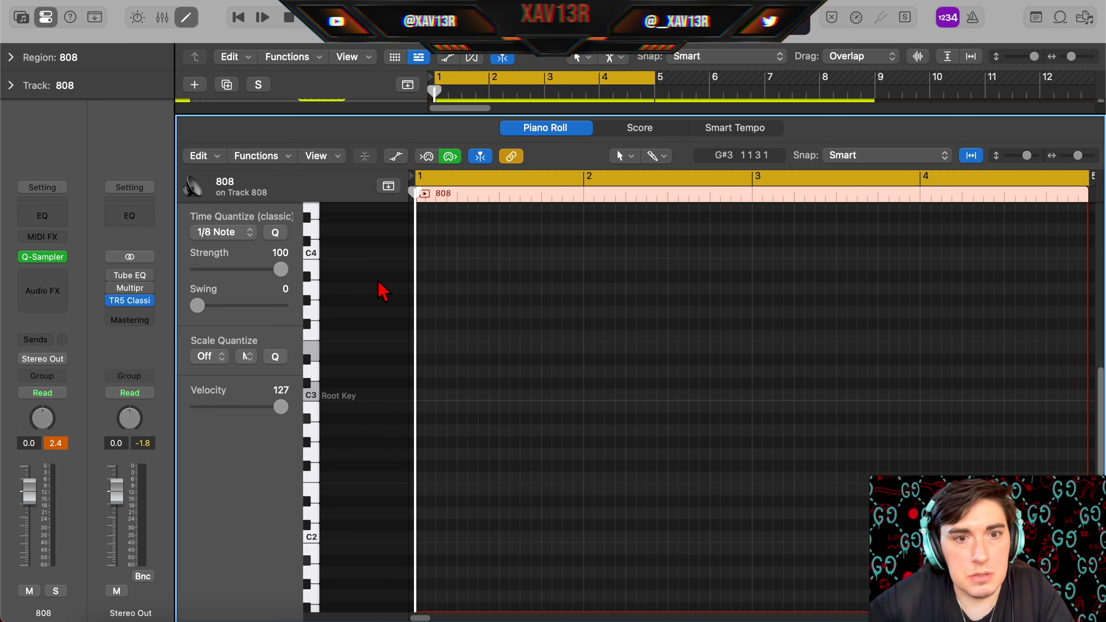
super+click(425, 359)
super+click(552, 359)
key(space)
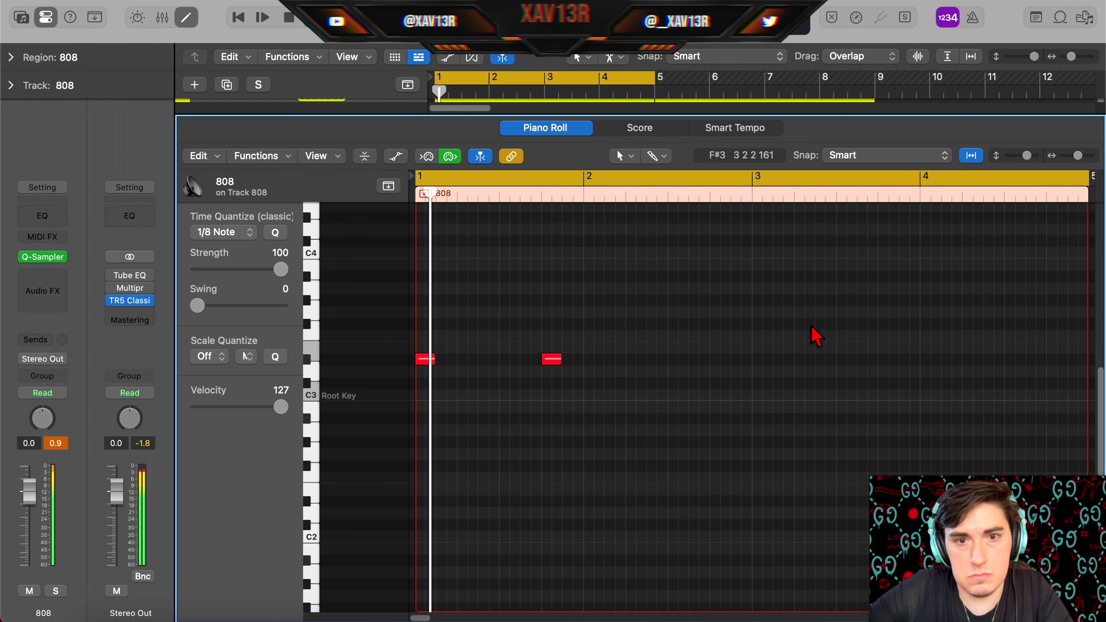
super+click(762, 359)
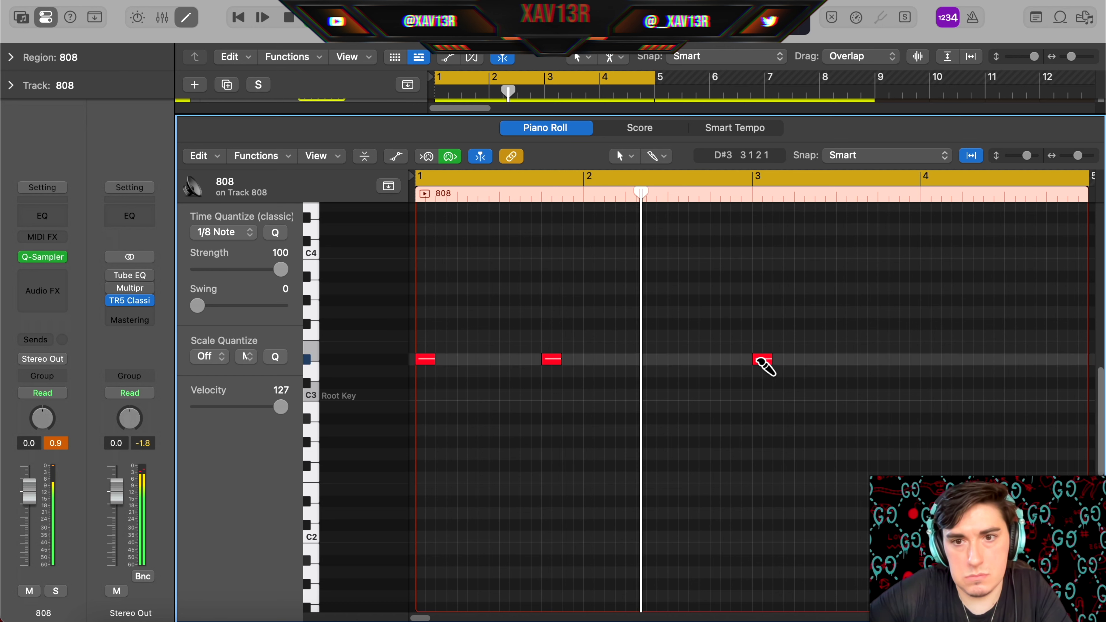
super+click(825, 358)
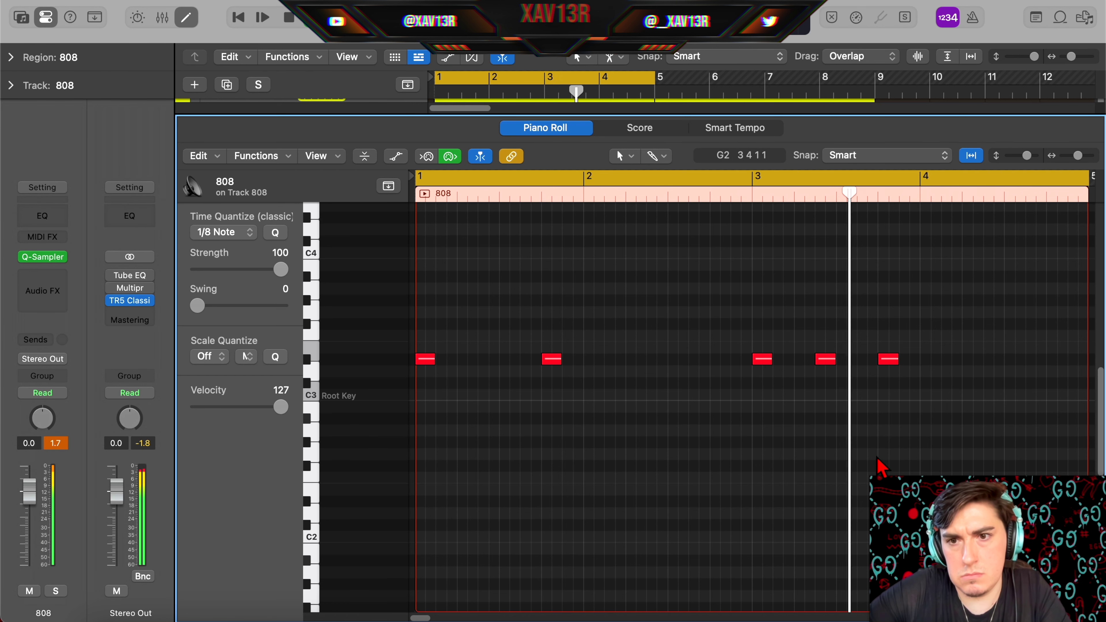
super+click(888, 359)
scroll(888, 411, right, 3)
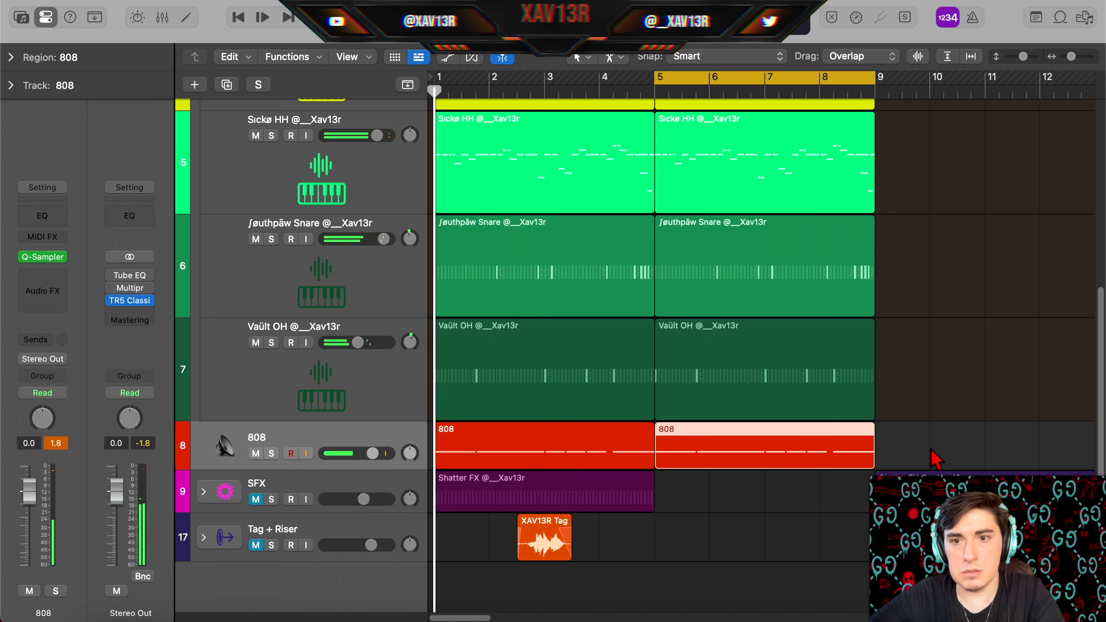
Join the two 808 regions into one under a bars 1–8 cycle and lower the notes in bars 5–8 to A#2.
click(533, 494)
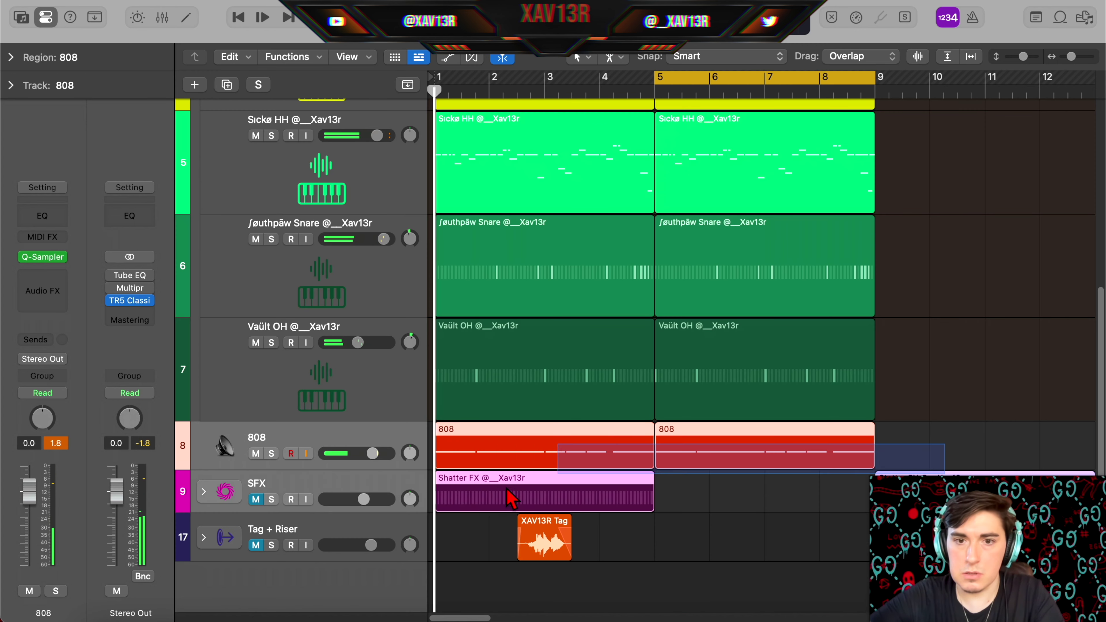
click(472, 453)
key(super+u)
double_click(491, 444)
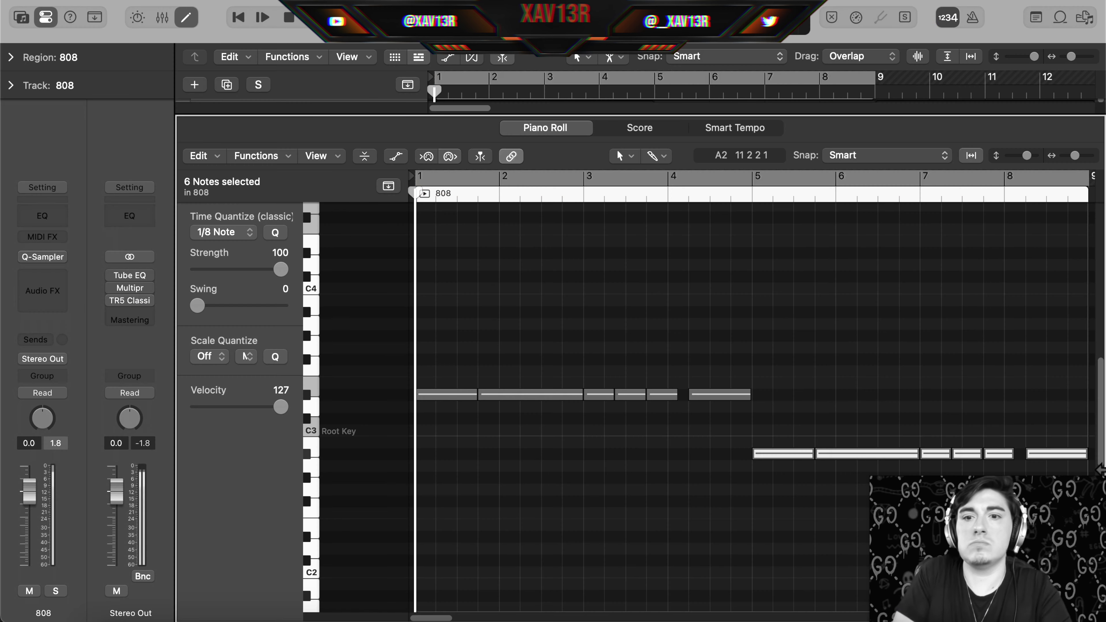
Play the 808 line, add a C#3 note at the end of bar 8 and rework the A#2 rhythm in bars 7–8.
key(space)
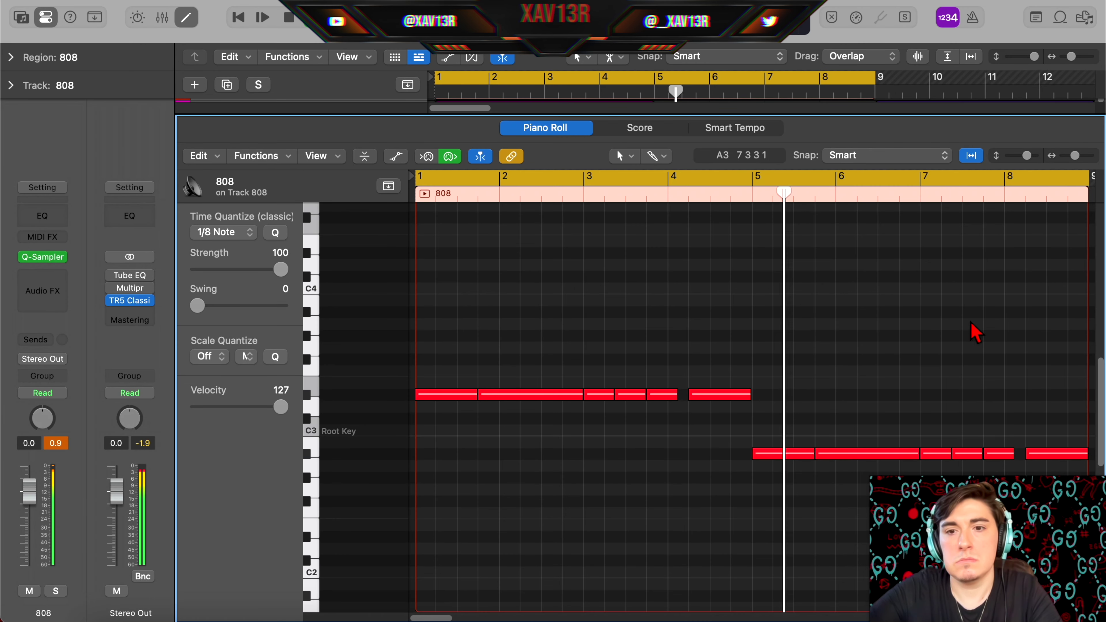
scroll(958, 314, down, 3)
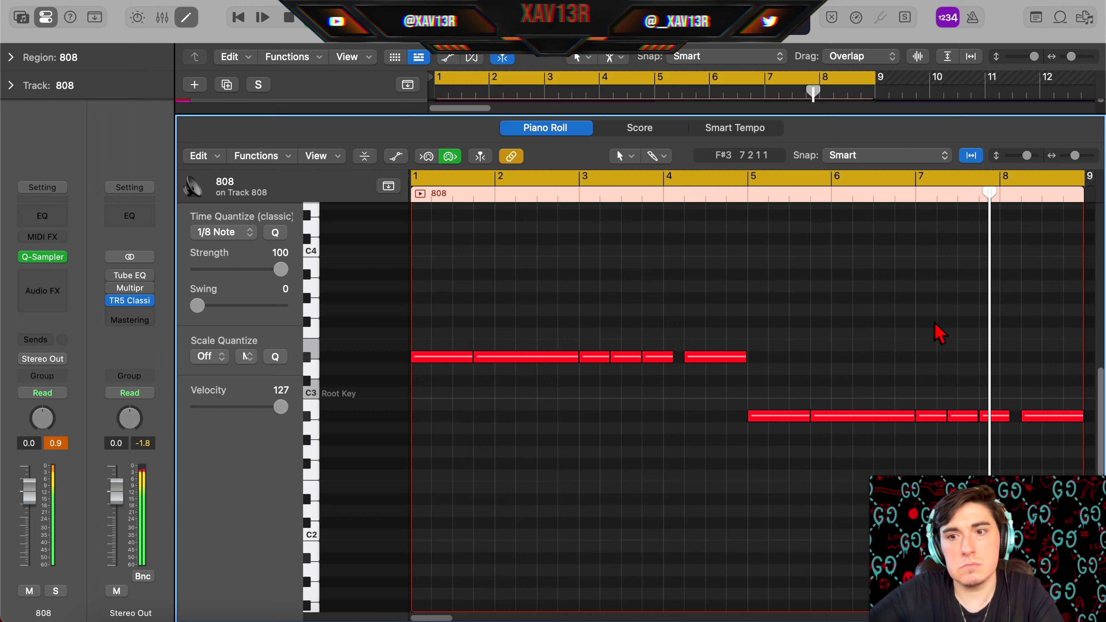
super+click(1062, 381)
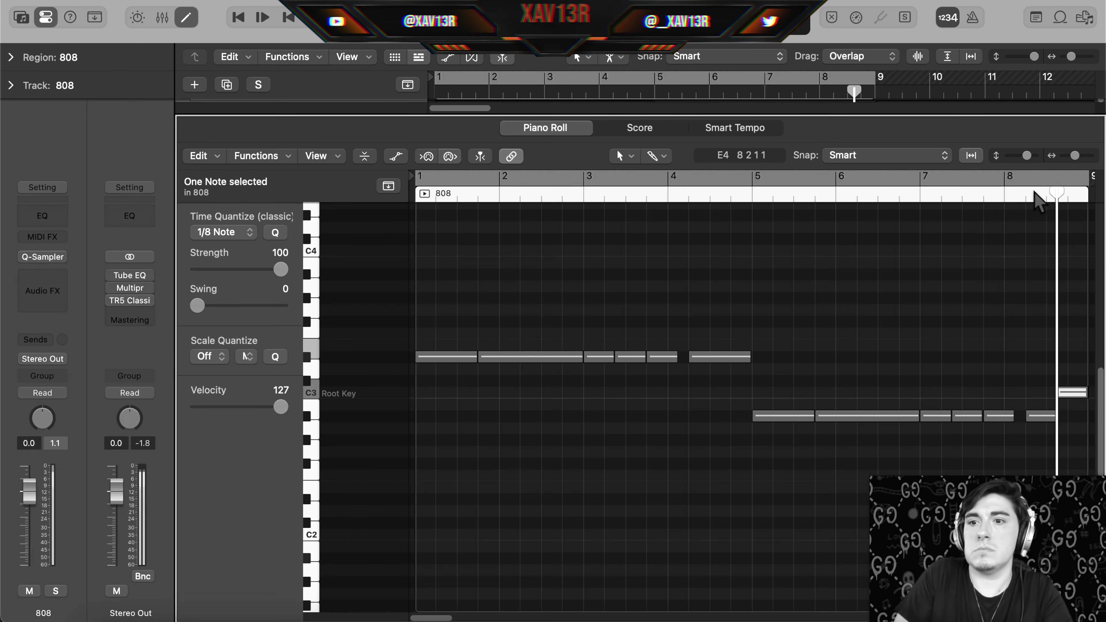
scroll(543, 449, down, 5)
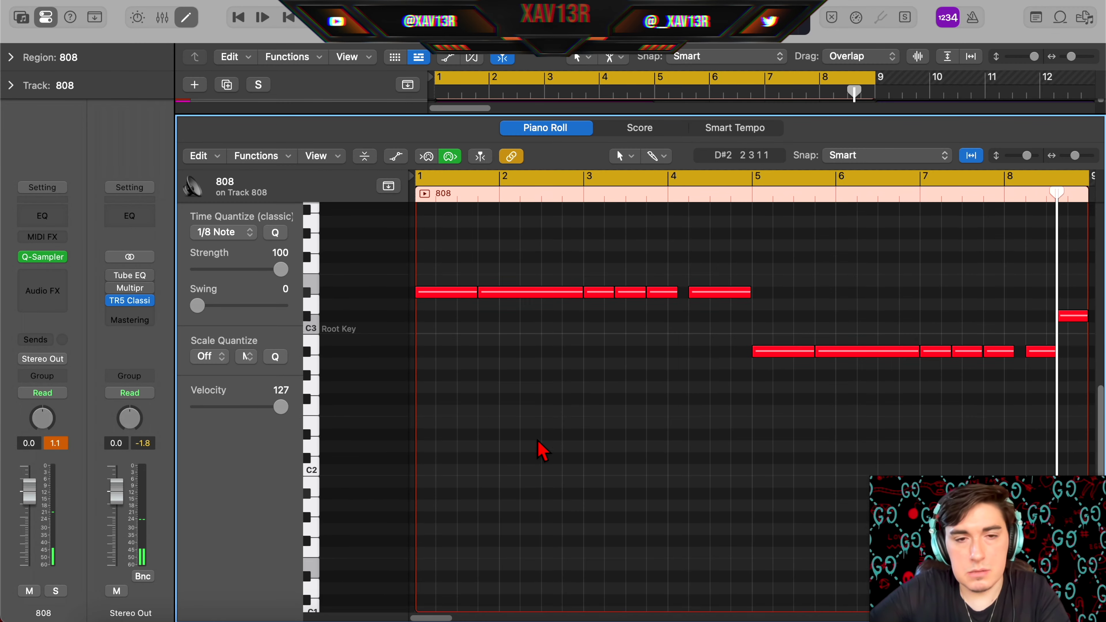
scroll(540, 455, down, 4)
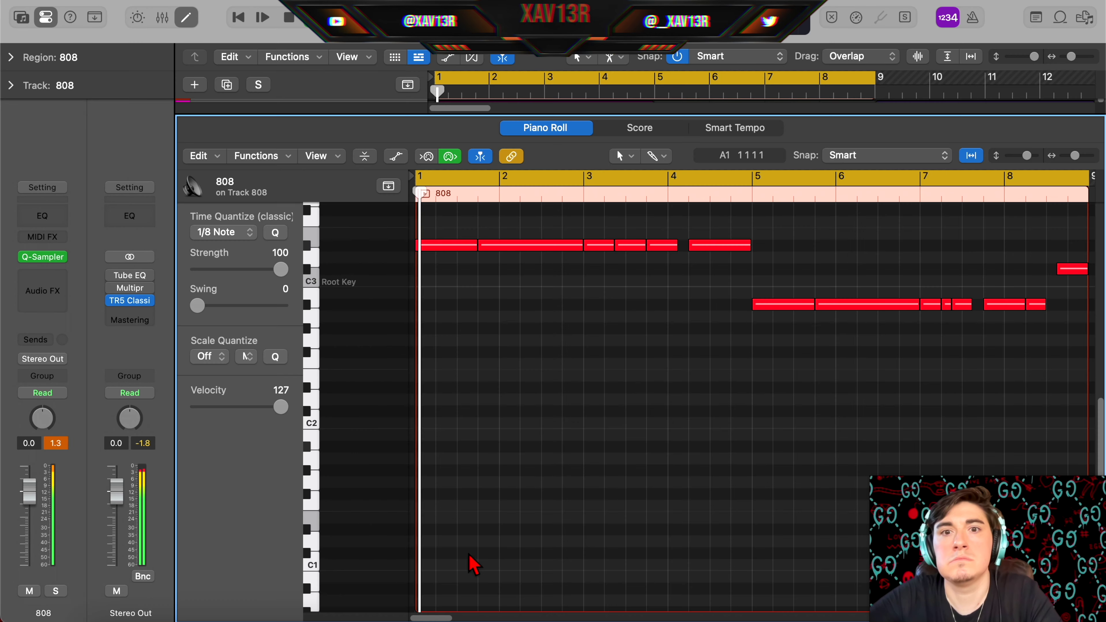
Create a pattern region at bar 9 on the LoRes Blast track, turn on steps 13 and 15, and start playback.
key(e)
scroll(634, 236, up, 5)
scroll(614, 224, down, 10)
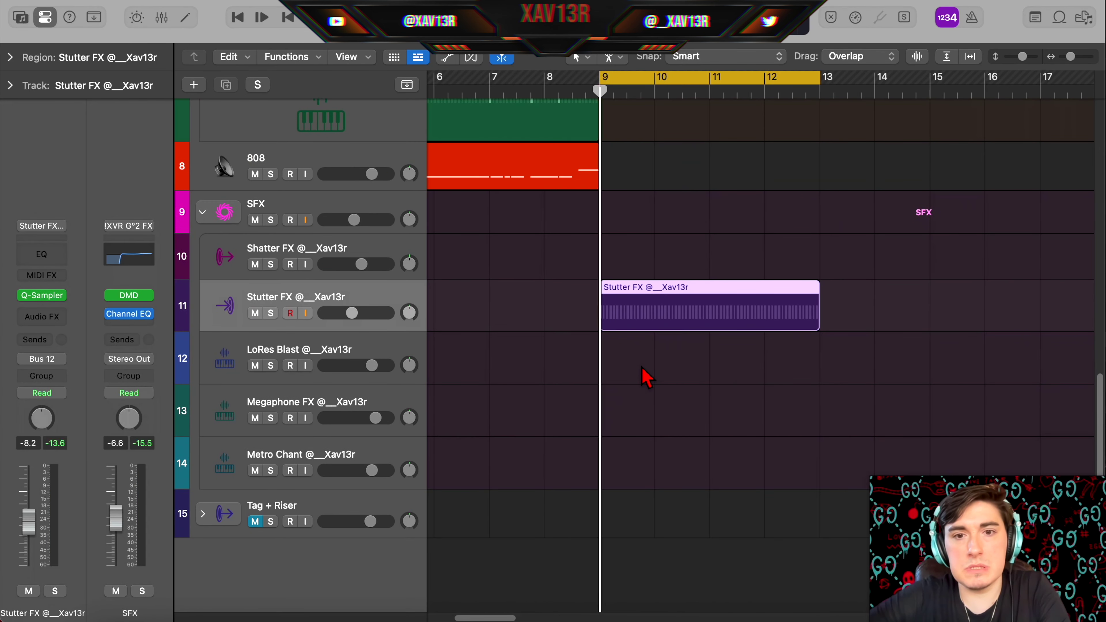
click(645, 360)
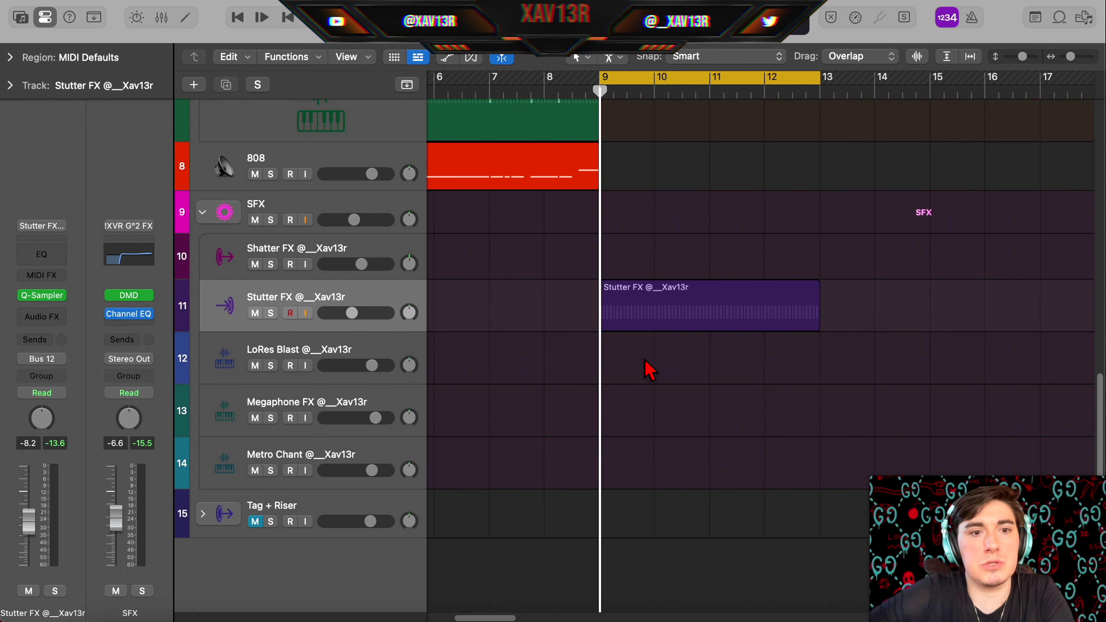
right_click(640, 358)
click(649, 383)
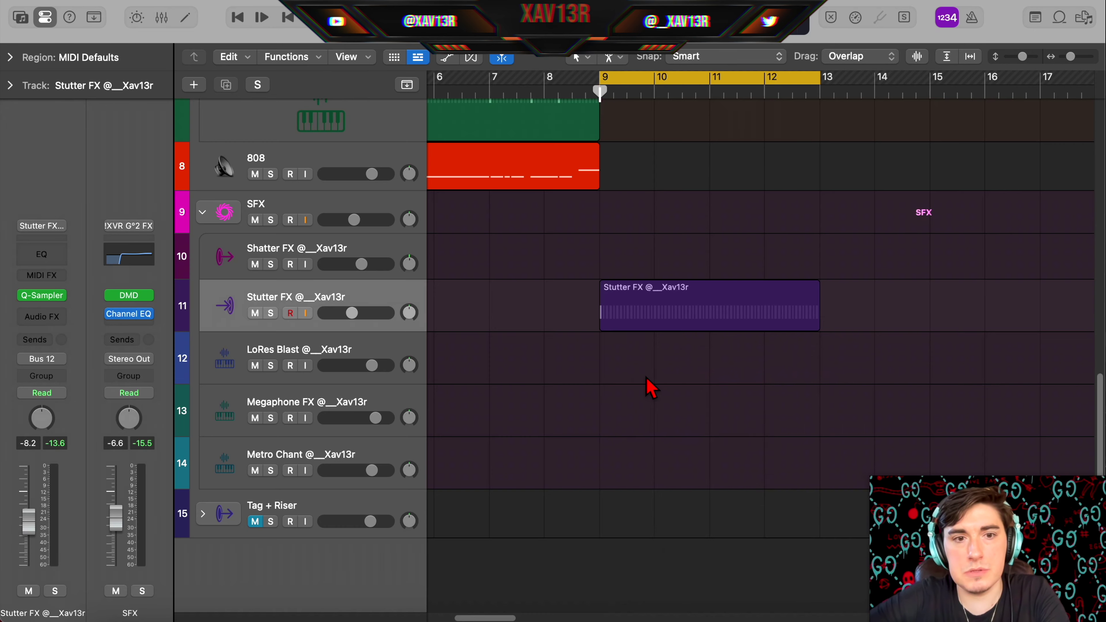
click(941, 215)
click(1022, 214)
key(space)
Extend the LoRes Blast pattern to 32 steps, clear the hits on steps 13 and 15, and lengthen it to 64 steps.
click(1067, 188)
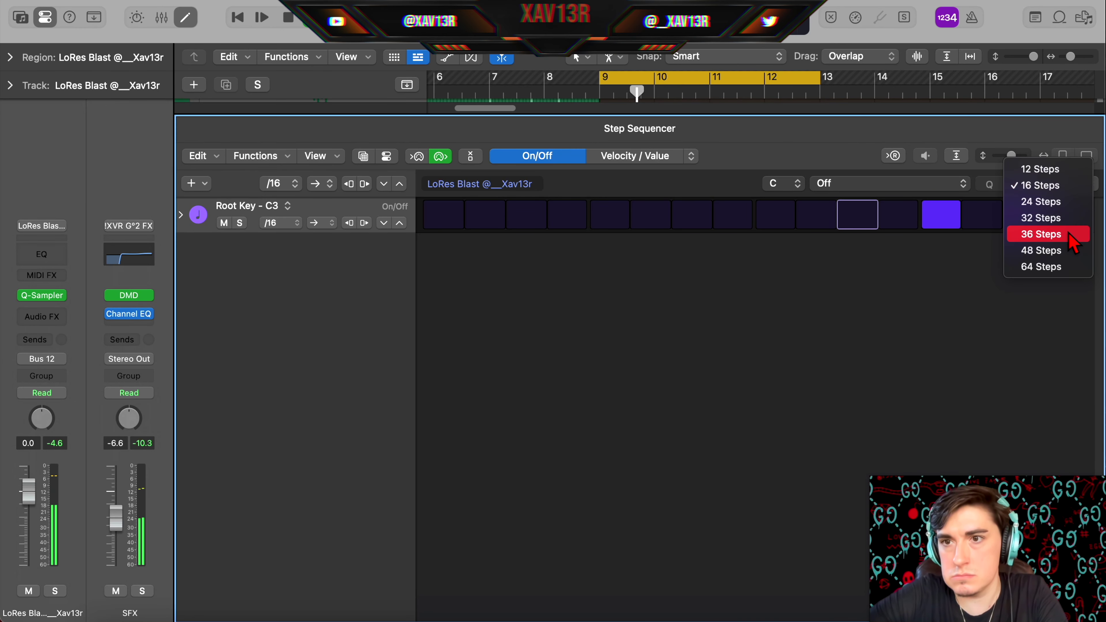
click(1064, 229)
drag(688, 214, 756, 228)
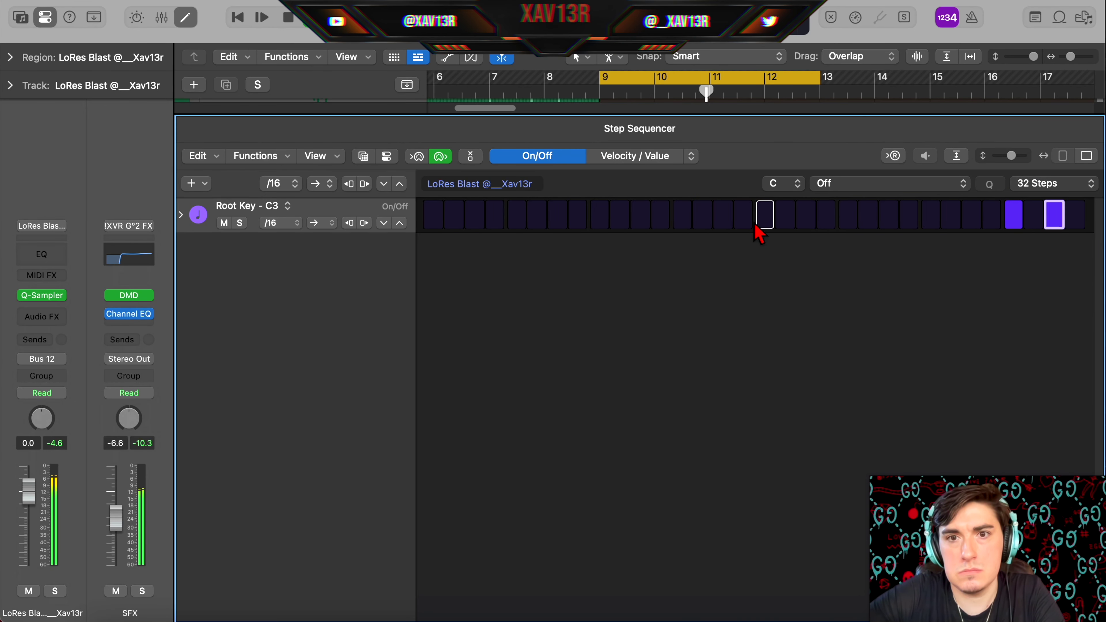
click(1092, 185)
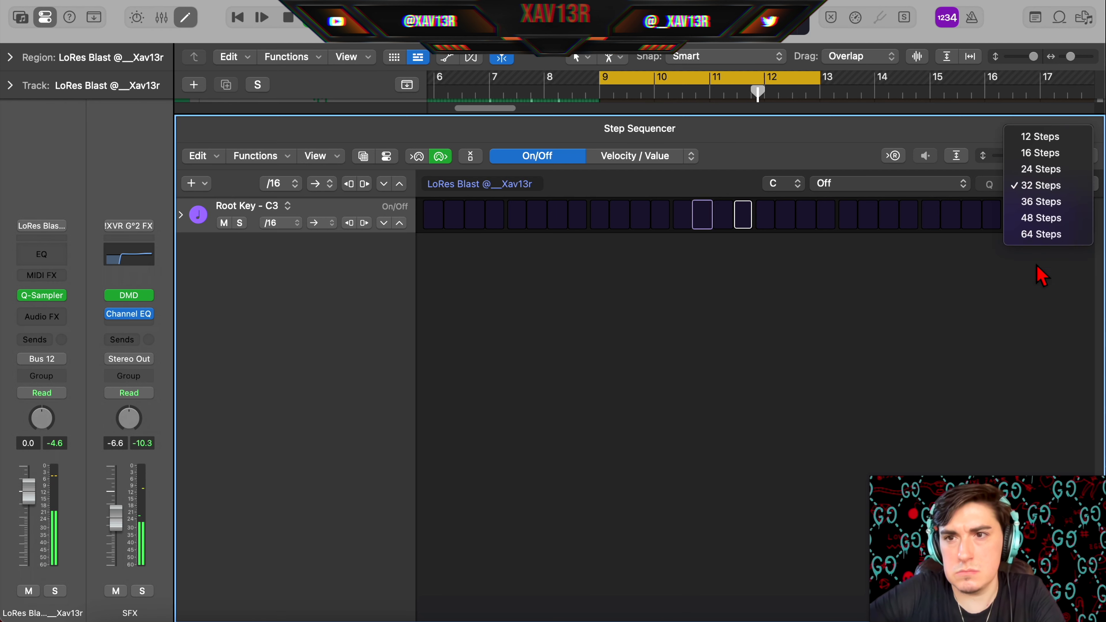
click(1040, 238)
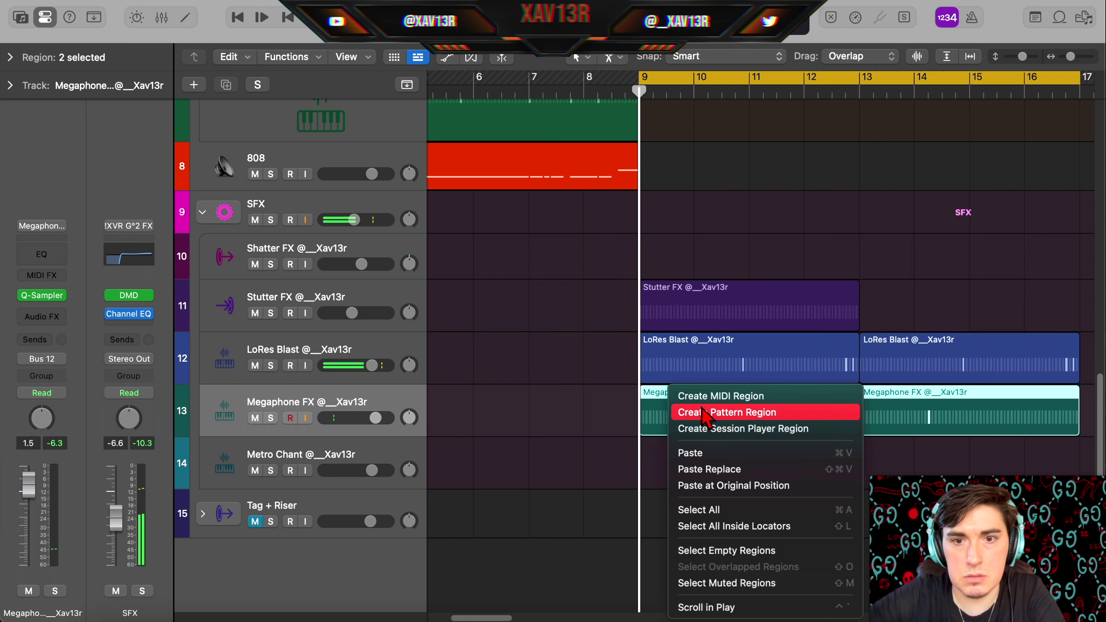
Create a 32-step pattern region at bar 9 on the Metro Chant track with step 11 on, clearing the repeated hit on step 27.
click(716, 409)
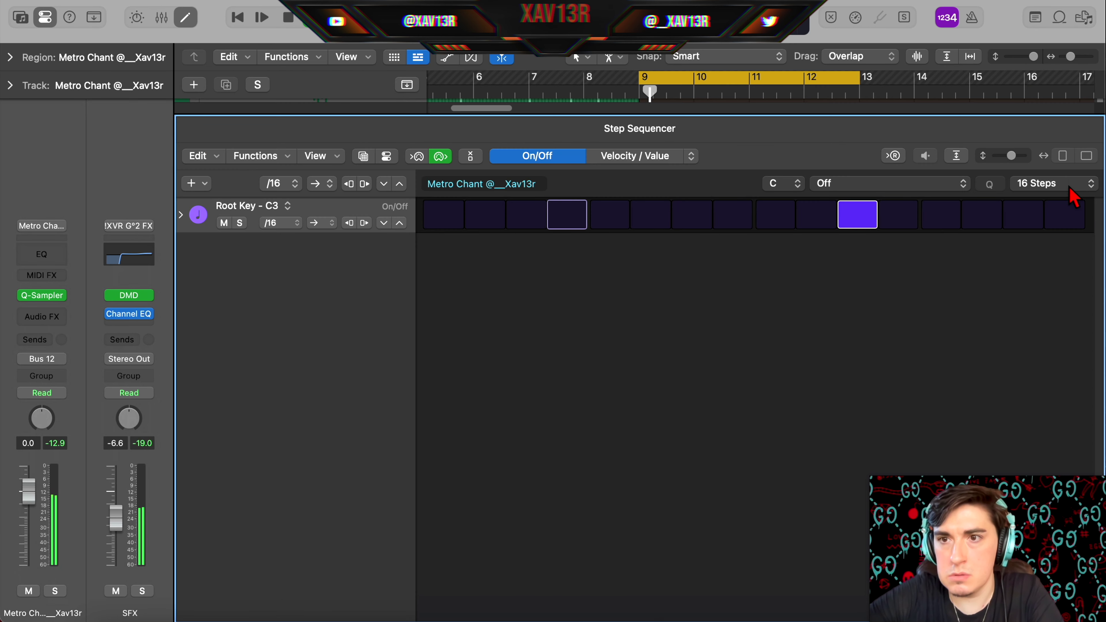
click(1069, 186)
click(1052, 215)
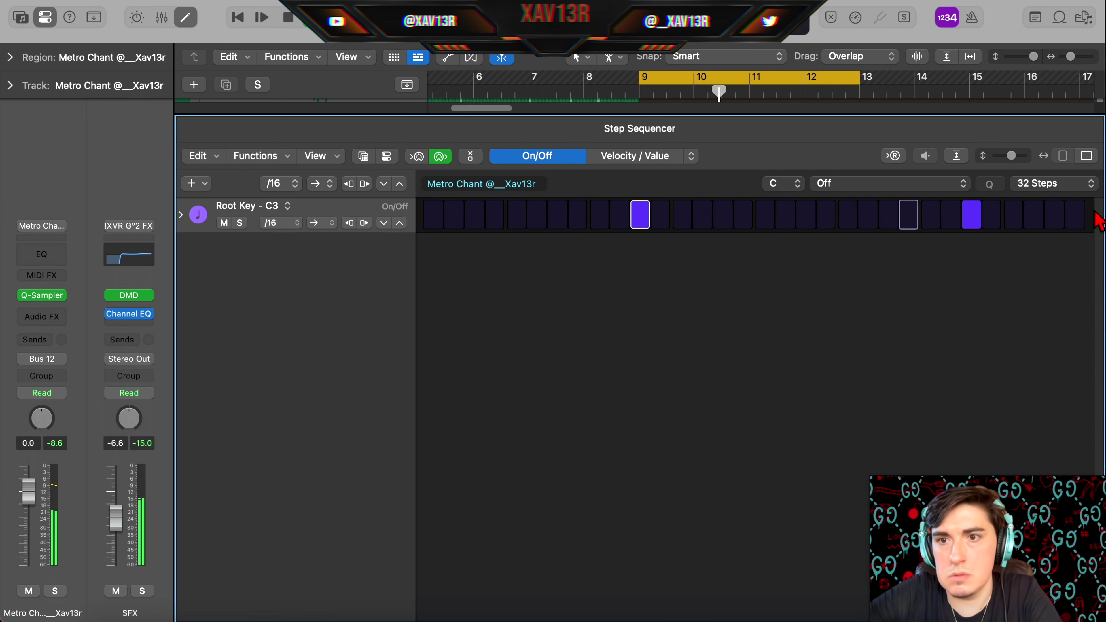
click(962, 227)
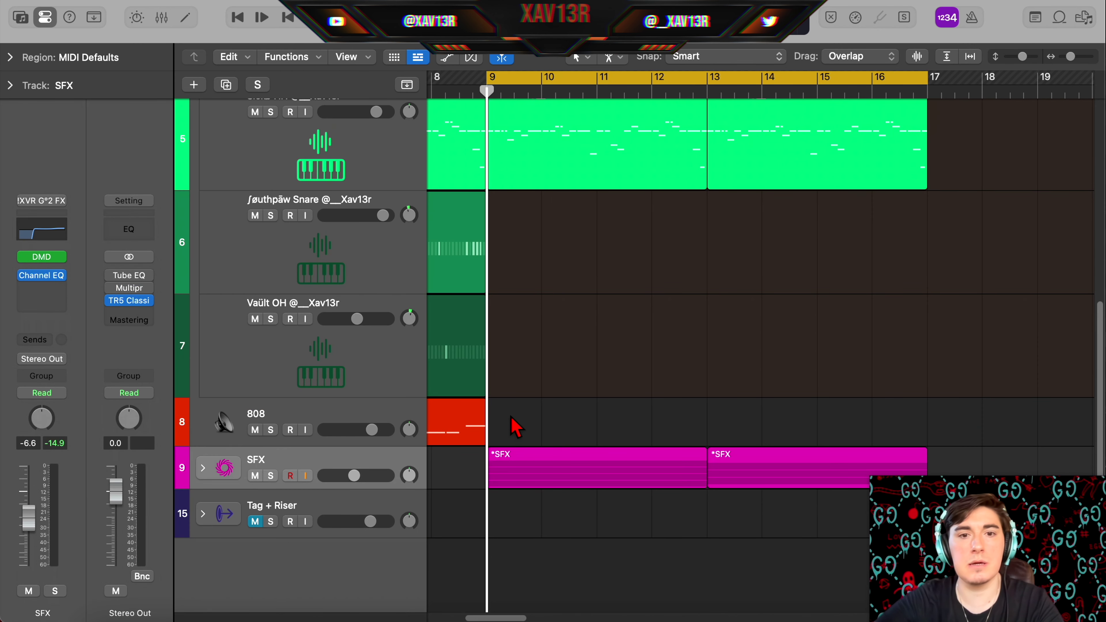
Create an 808 region over bars 9–12 and fill it with six sustained D#3 notes placed end to end.
double_click(517, 424)
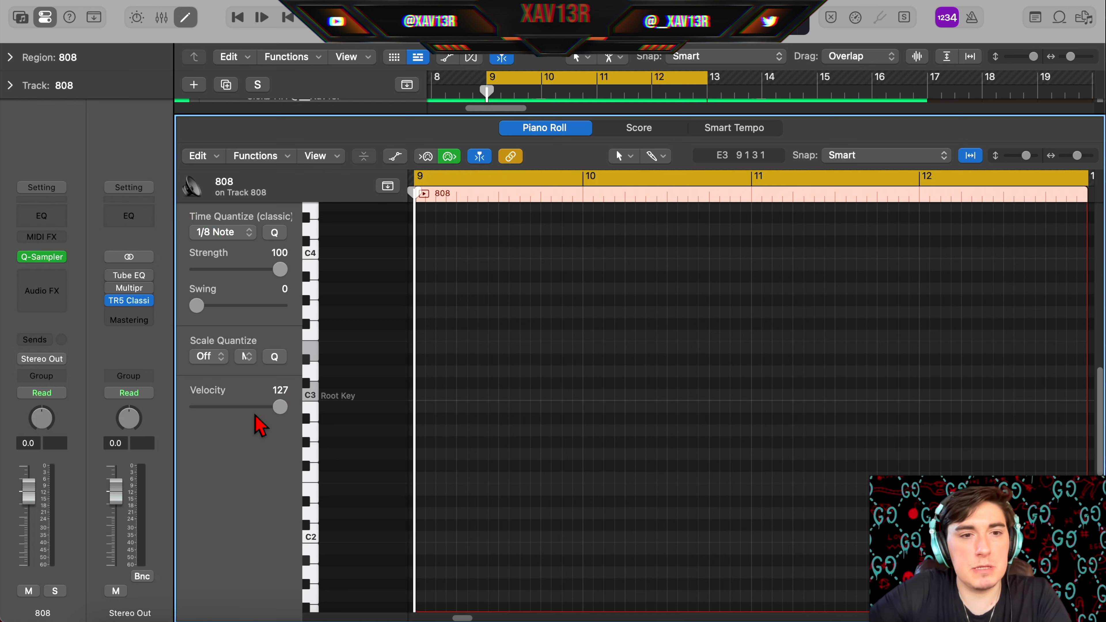
click(424, 359)
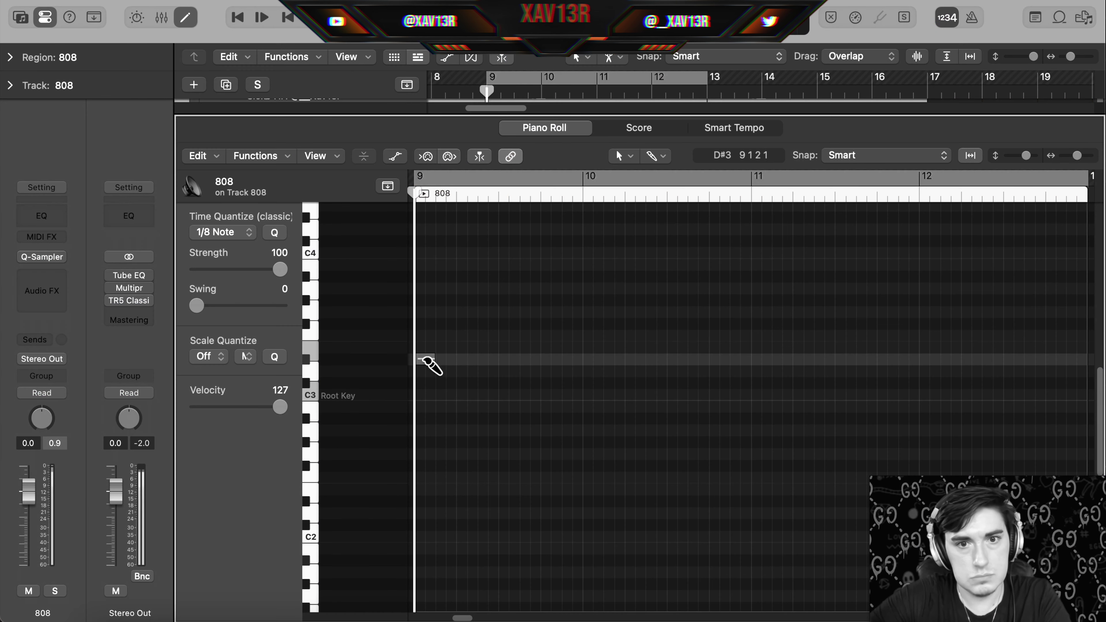
click(550, 359)
click(761, 359)
click(887, 359)
key(space)
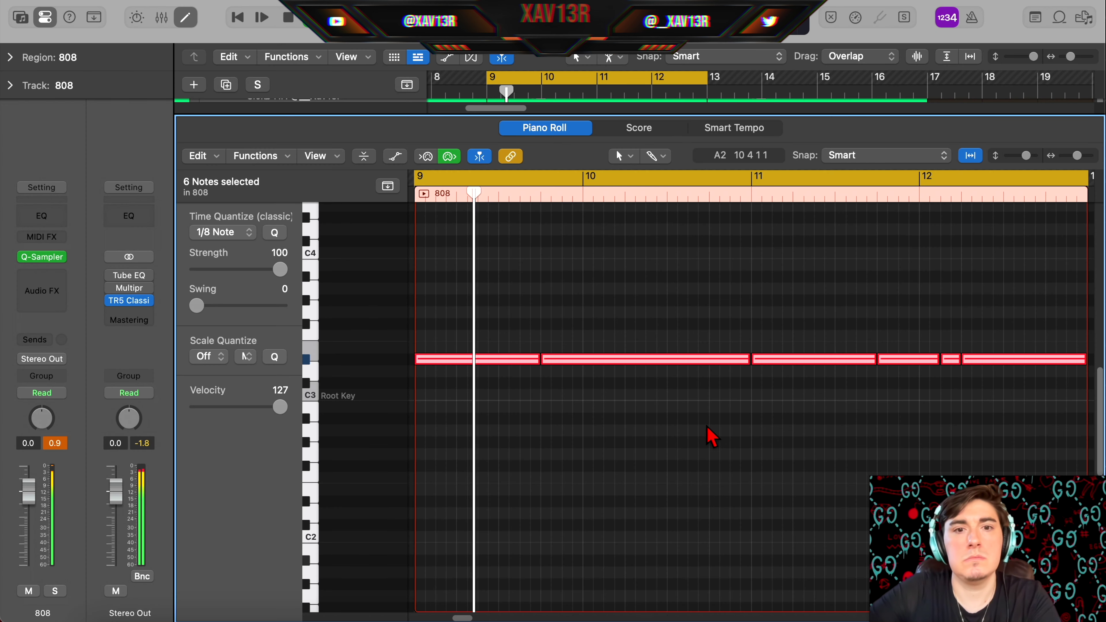
click(714, 425)
scroll(714, 424, down, 1)
scroll(710, 418, down, 1)
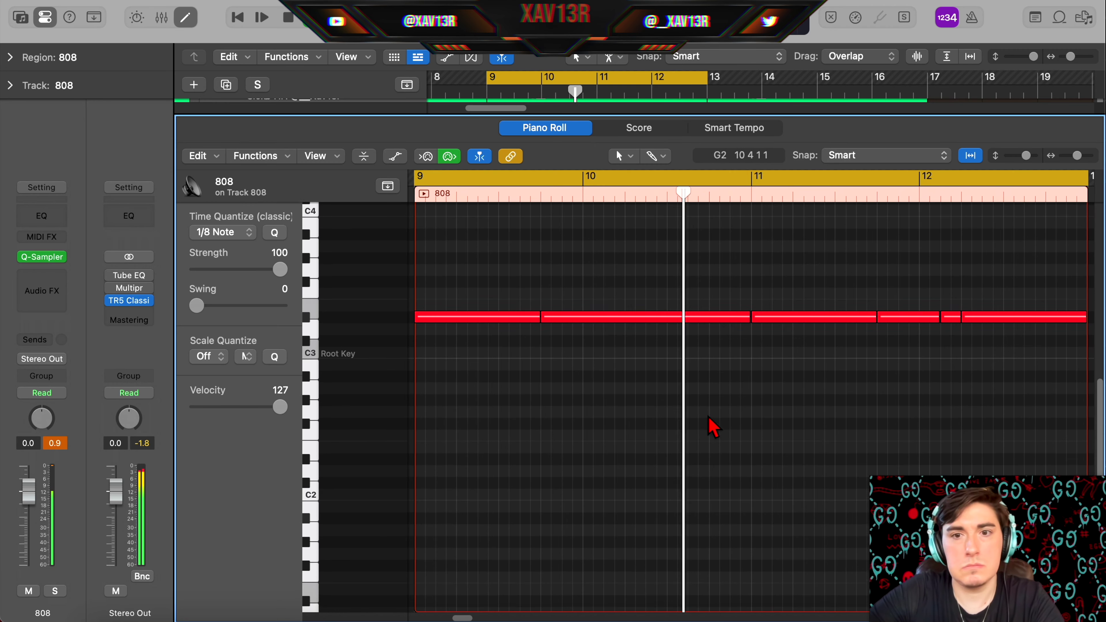
Repeat the six-note 808 line over bars 13–16 at A#2 and extend the cycle range to bar 17.
scroll(706, 419, right, 1)
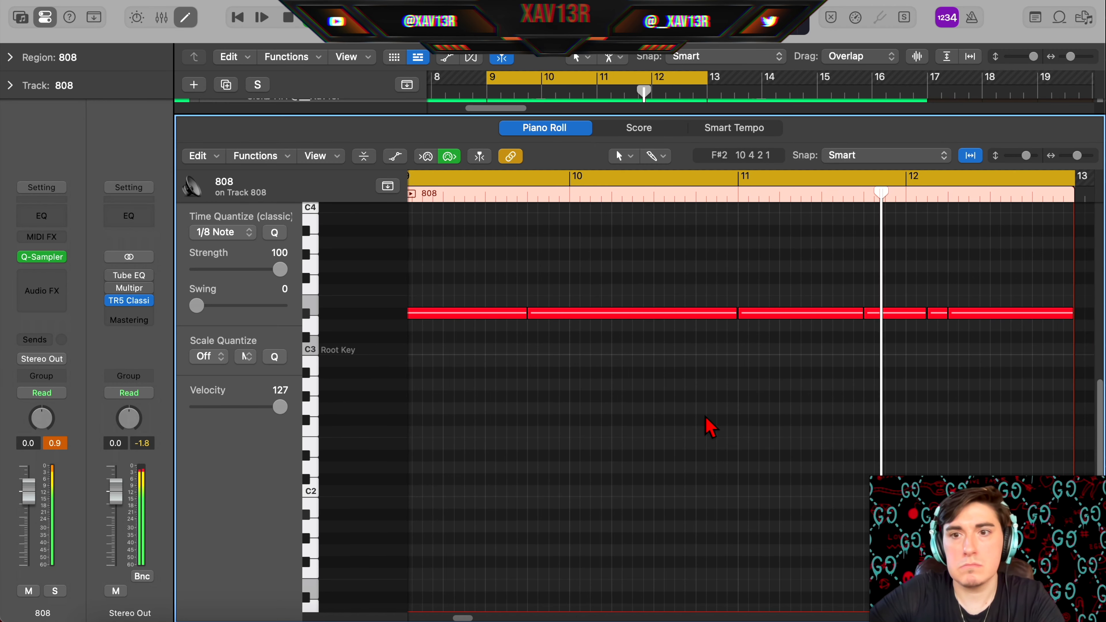
key(p)
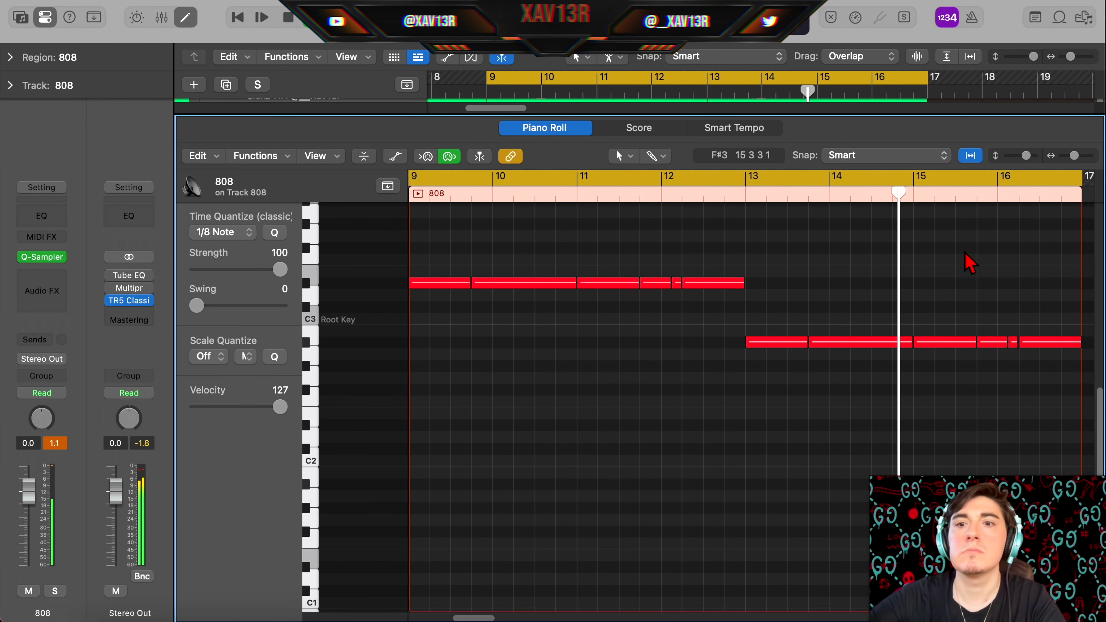
Add a roll of six short A#2 notes with rising velocity before bar 15 and a high A#3 note near the end of bar 16.
key(space)
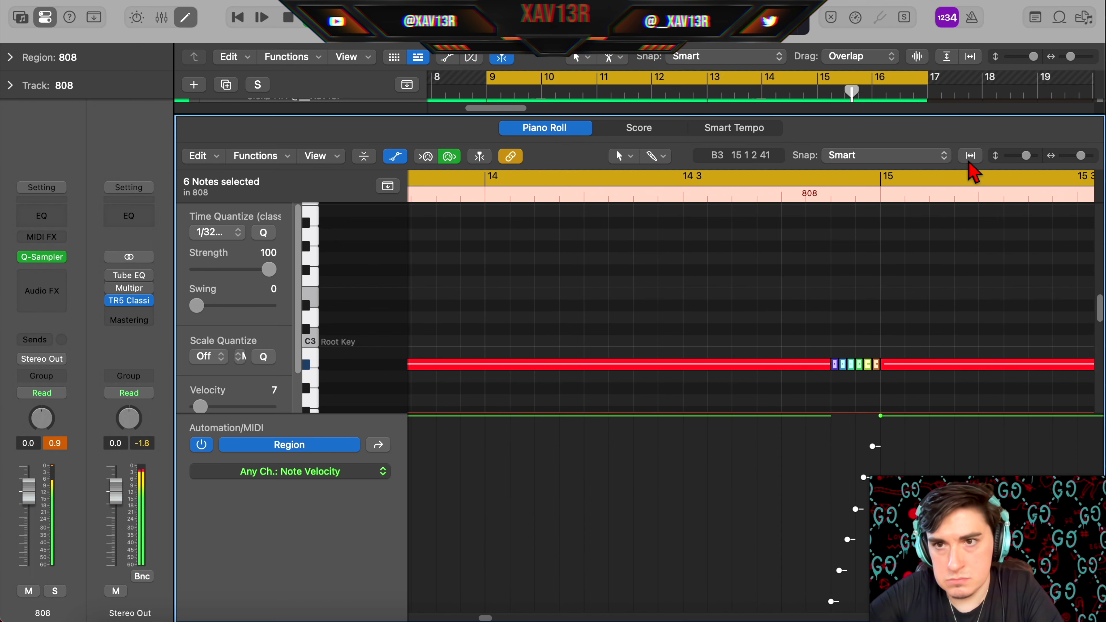
click(970, 155)
key(a)
click(953, 433)
scroll(954, 434, up, 3)
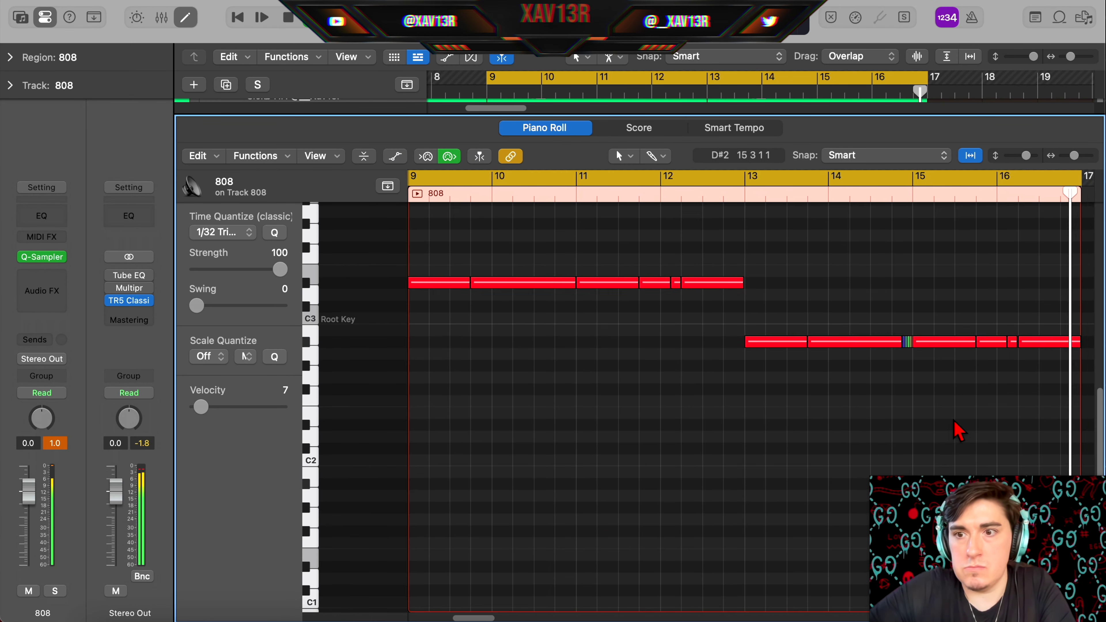
key(space)
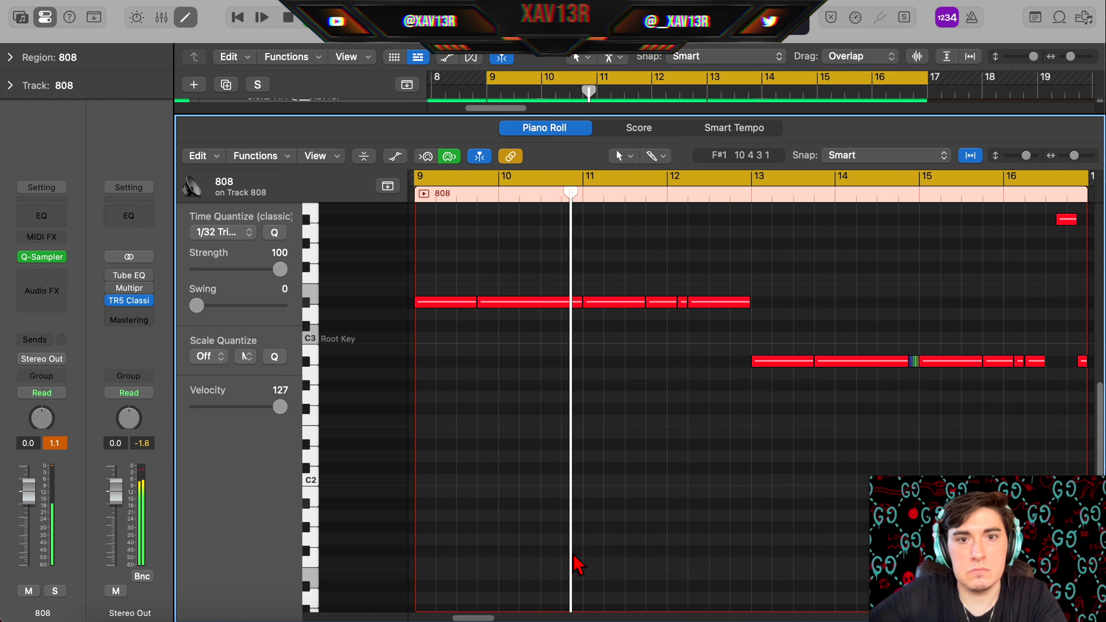
Close the 808 note editor, stop playback, select the SFX track's regions over bars 9–16, and review the track arrangement.
key(e)
scroll(753, 494, up, 5)
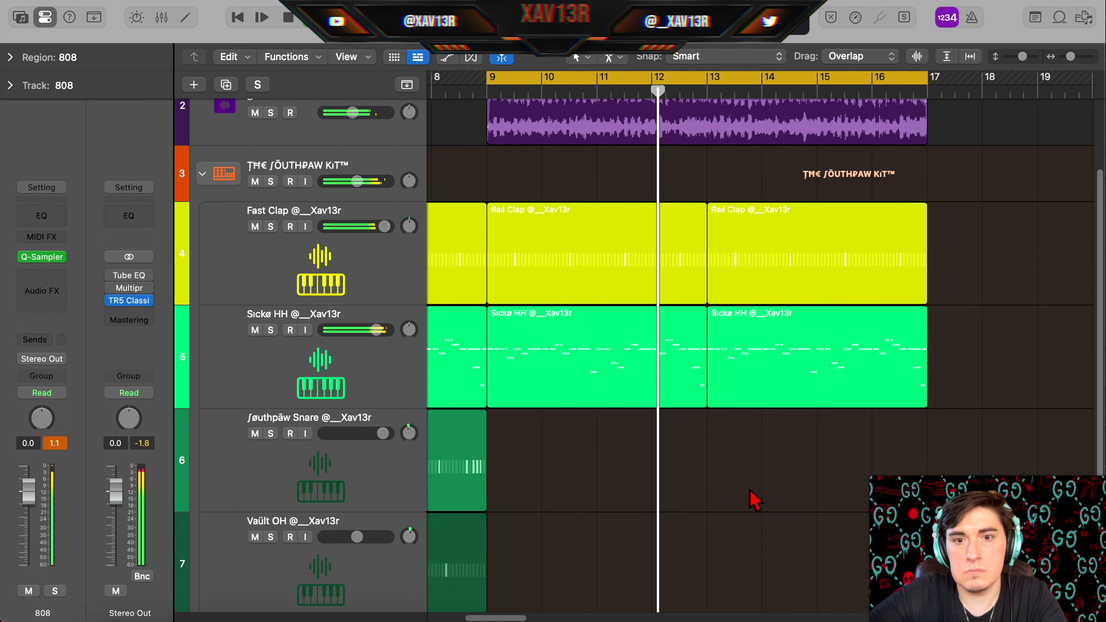
scroll(747, 469, down, 3)
scroll(749, 474, down, 2)
click(750, 469)
key(space)
scroll(638, 163, up, 8)
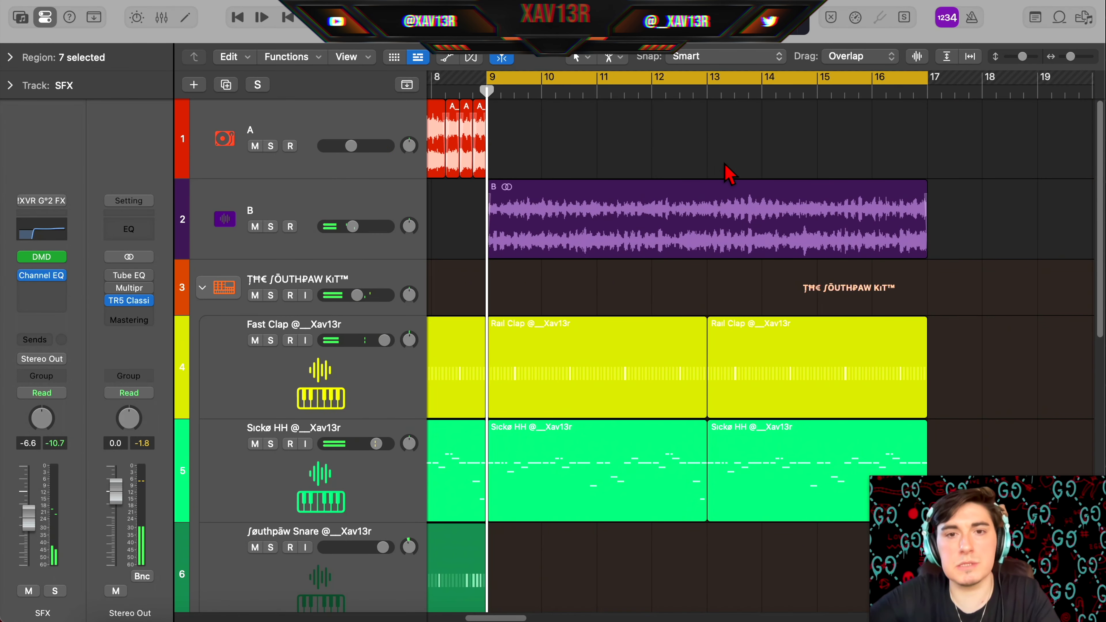
scroll(714, 165, down, 6)
scroll(915, 420, down, 10)
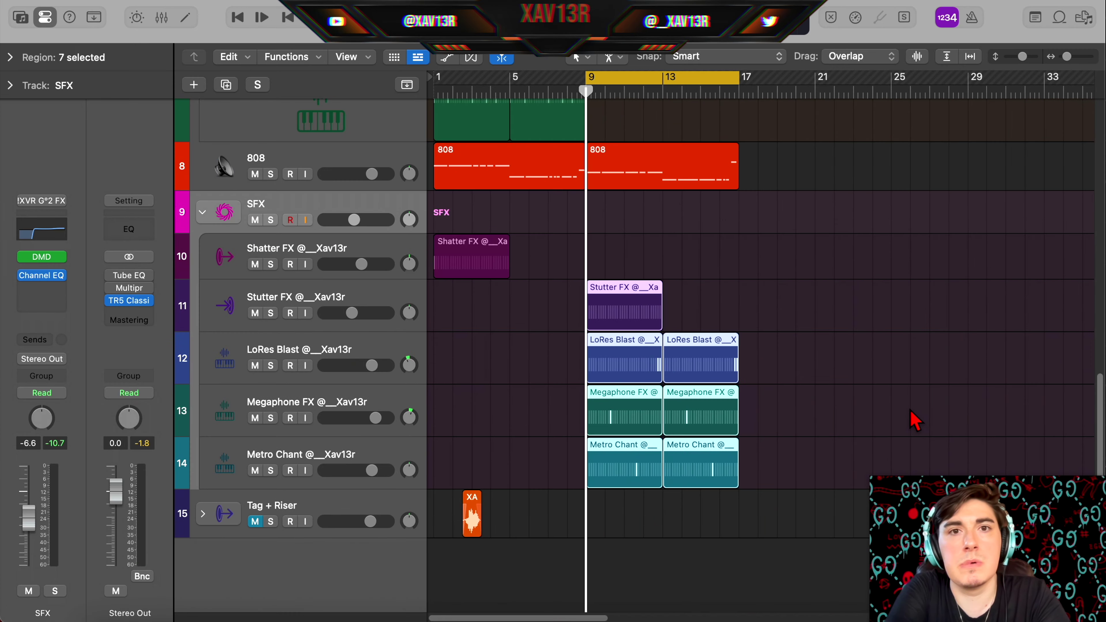